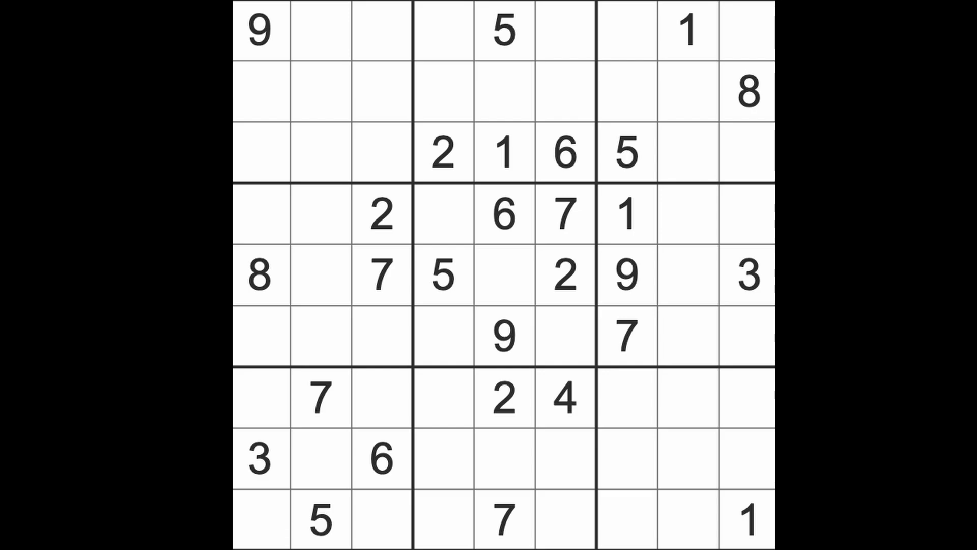
Mark the 9s in rows 5, 6 and column 1, then enter 9 at row 4, column 2.
drag(504, 336, 262, 337)
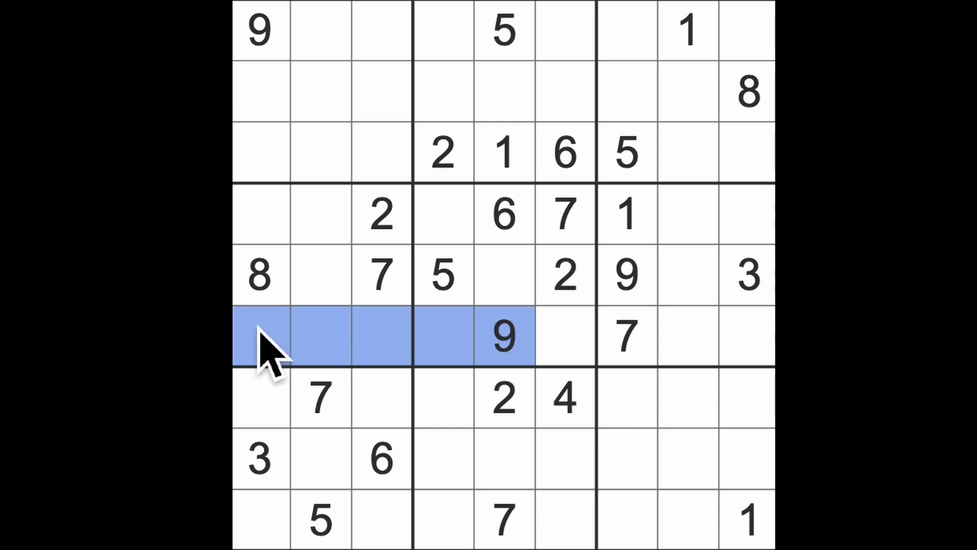
drag(626, 274, 259, 273)
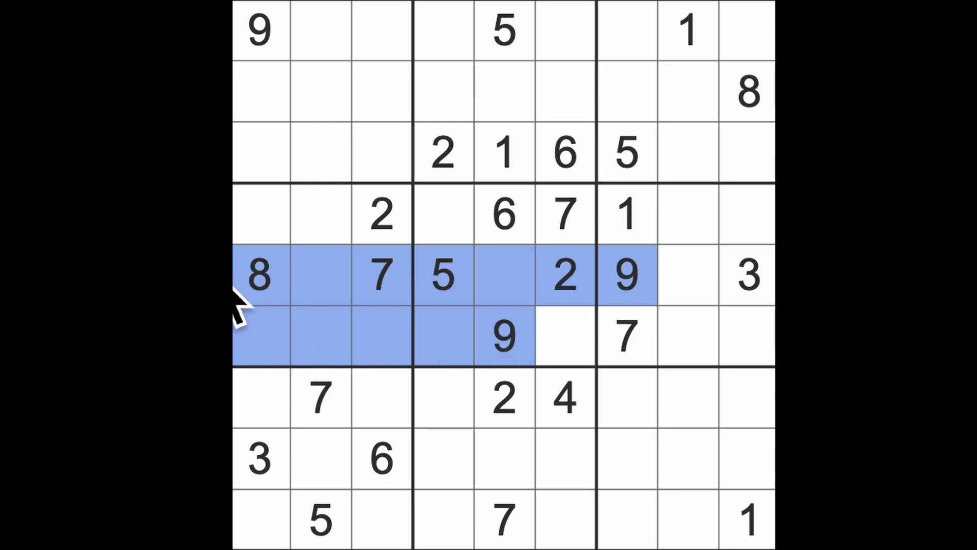
drag(261, 31, 261, 214)
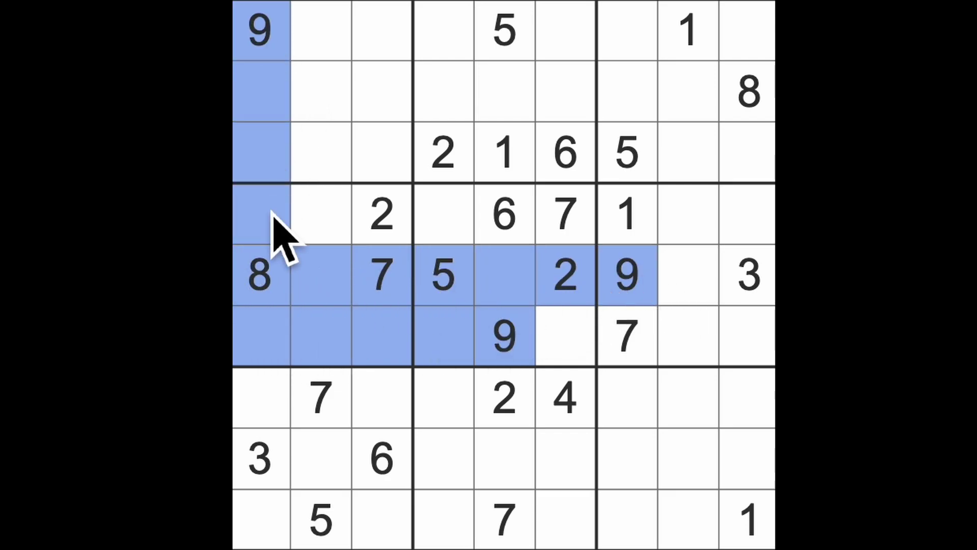
click(319, 222)
text(9)
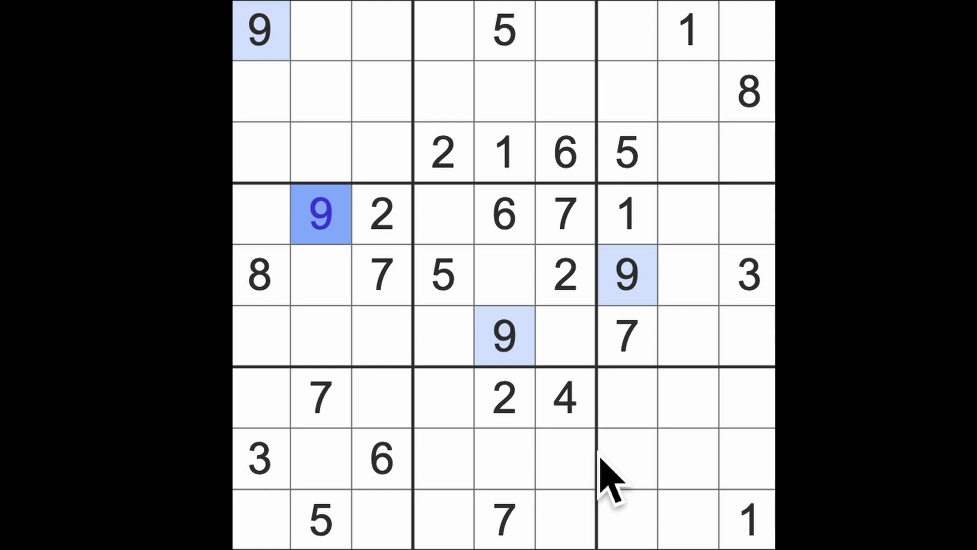
Check row 4, column 5 and row 6 for 1s, then place 1 at row 5, column 2.
drag(623, 229, 277, 229)
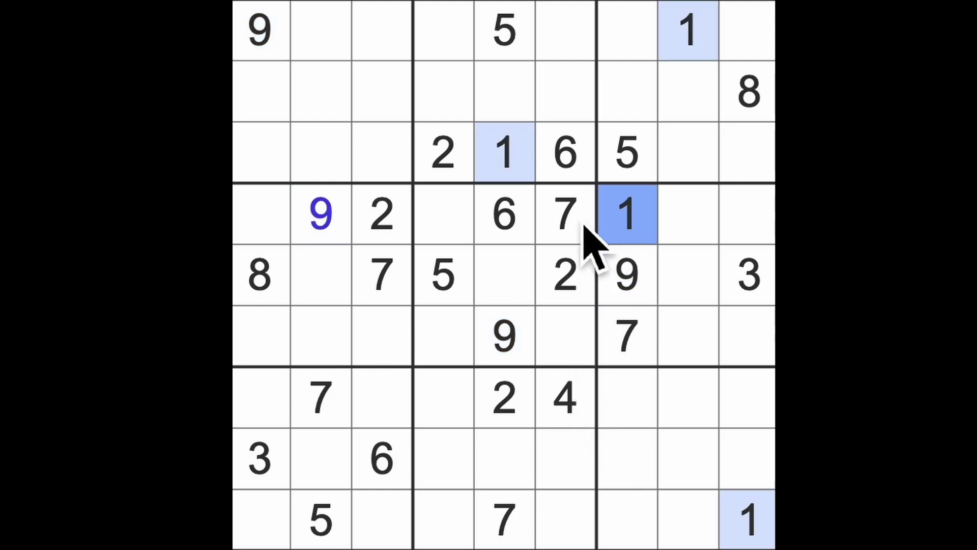
click(504, 221)
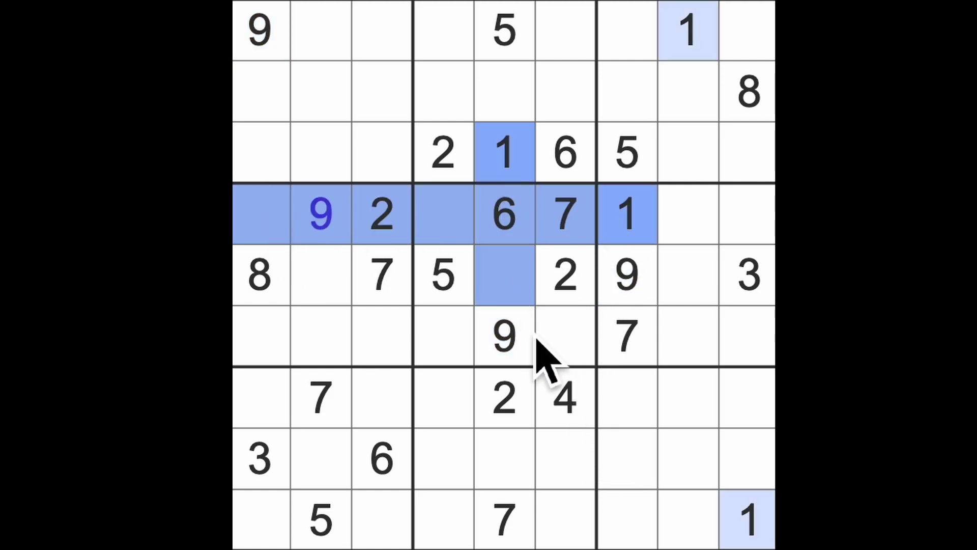
ctrl+click(565, 344)
ctrl+click(446, 344)
ctrl+click(382, 344)
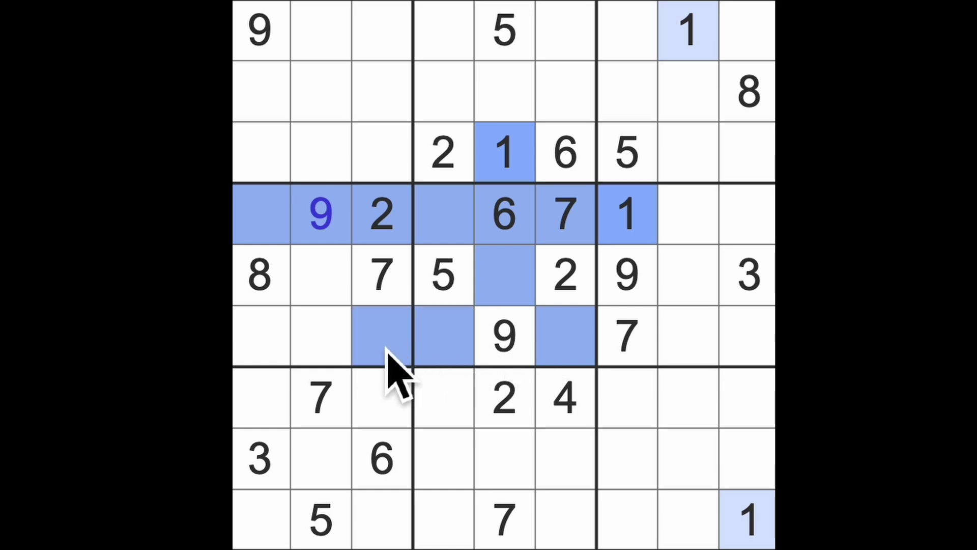
ctrl+click(321, 344)
ctrl+click(264, 344)
click(321, 275)
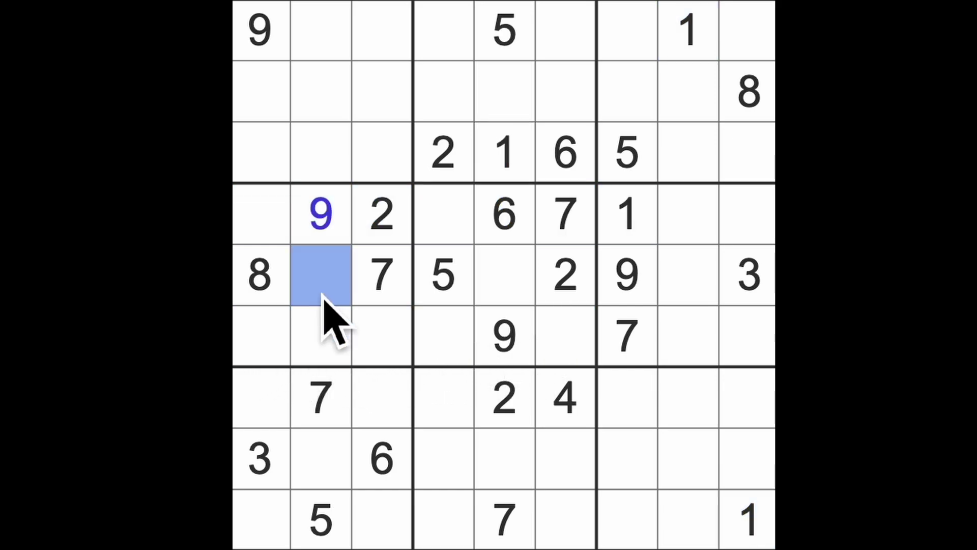
text(1)
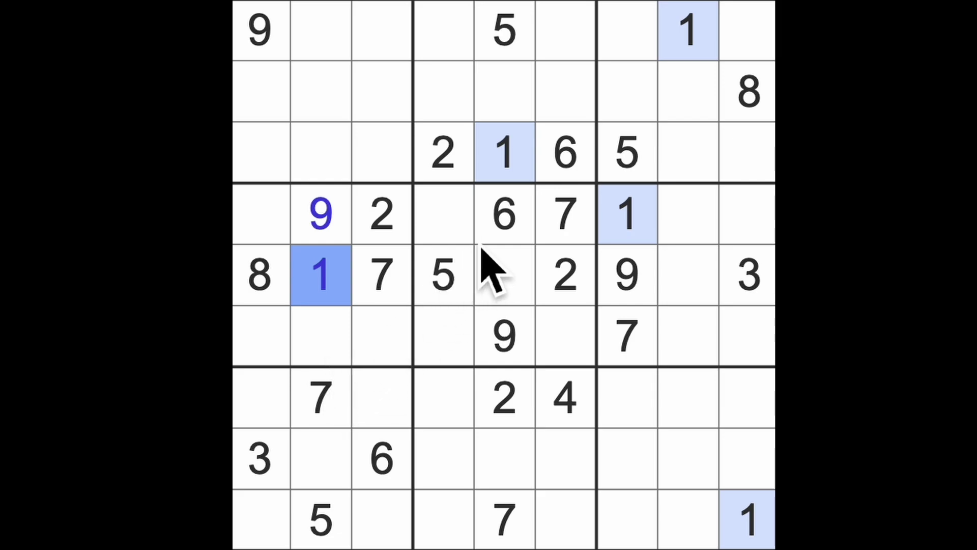
Enter 6 at row 5, column 8 and 4 at row 5, column 5.
click(504, 275)
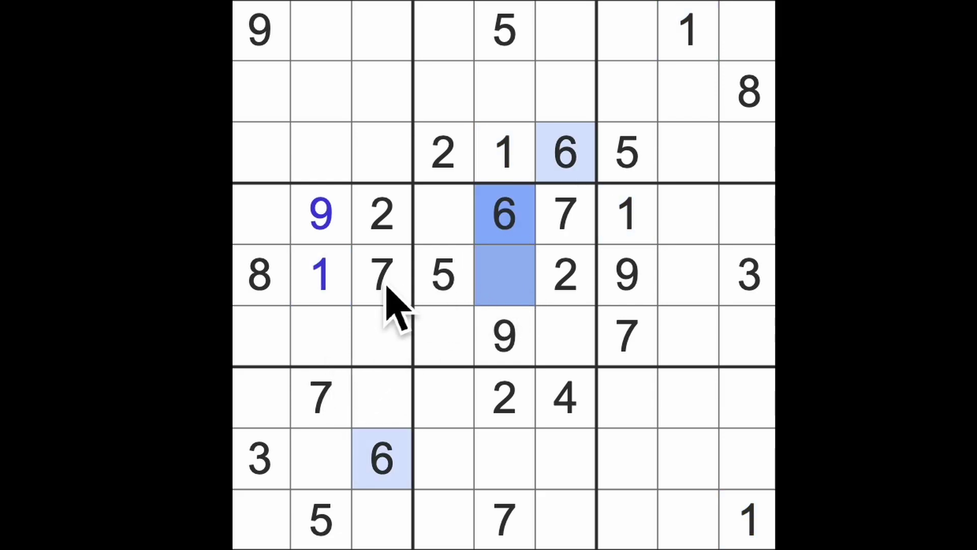
click(703, 286)
text(6)
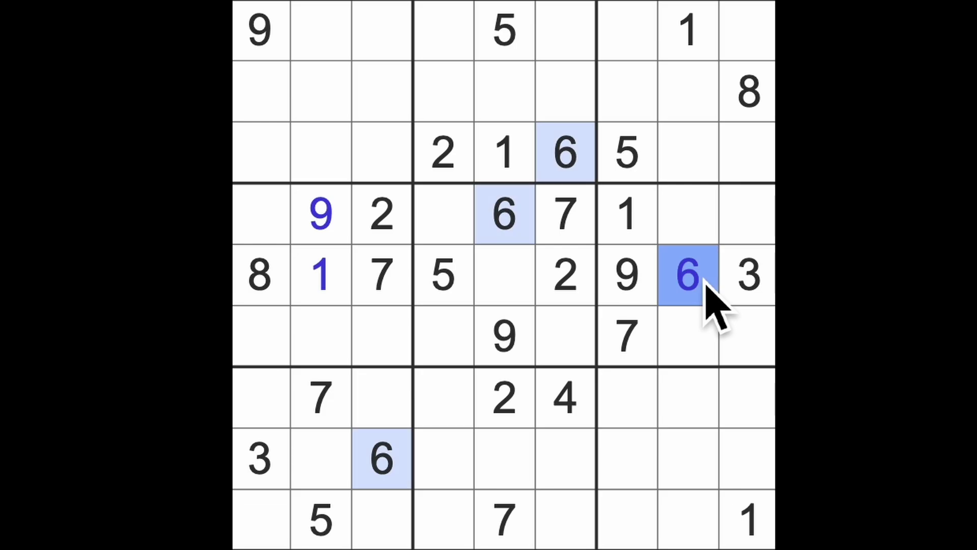
click(510, 290)
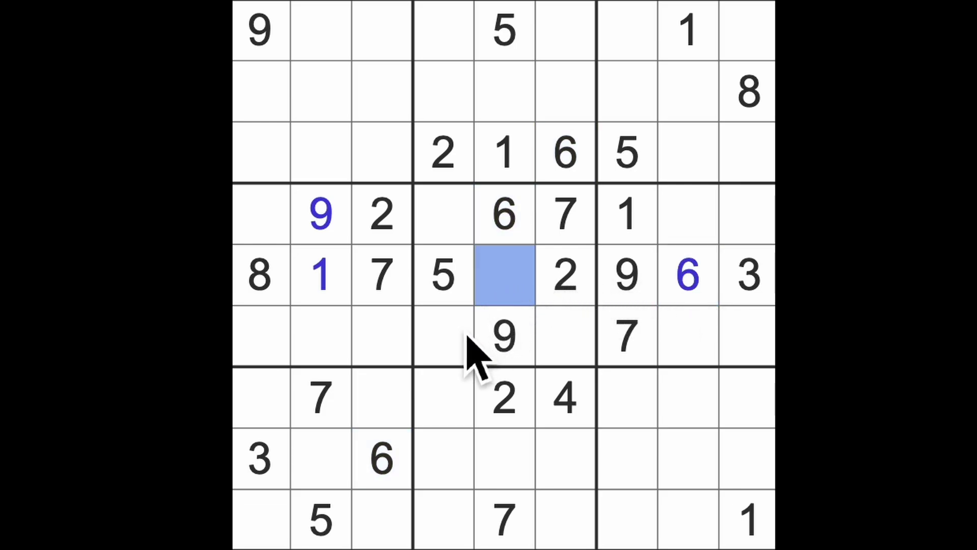
text(4)
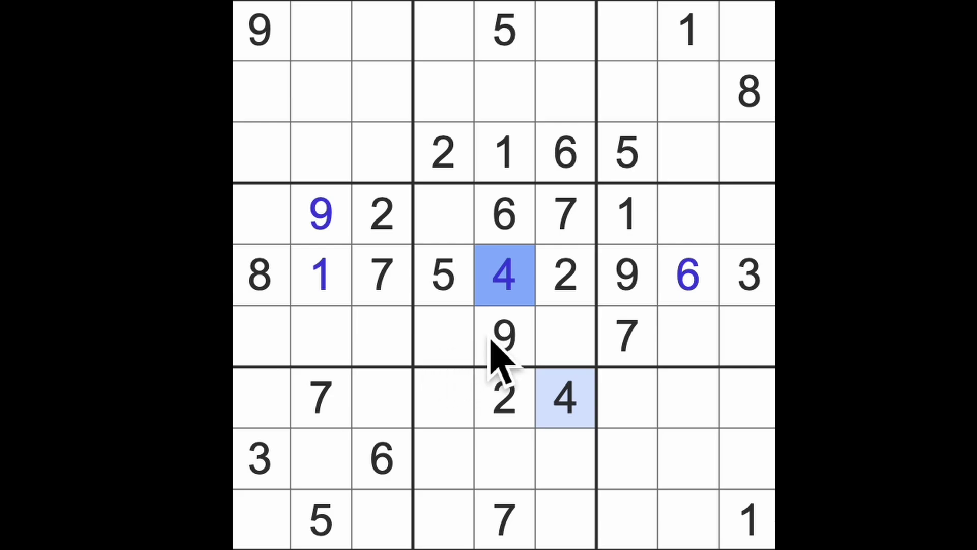
After checking row 2's 8, enter 8 at row 8, column 5 and 3 at row 2, column 5.
drag(747, 93, 496, 99)
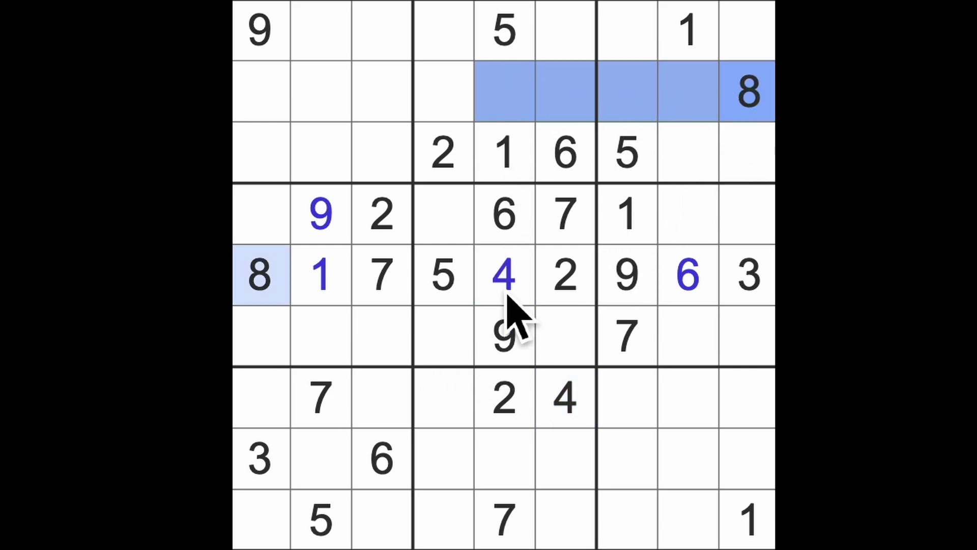
click(504, 458)
text(8)
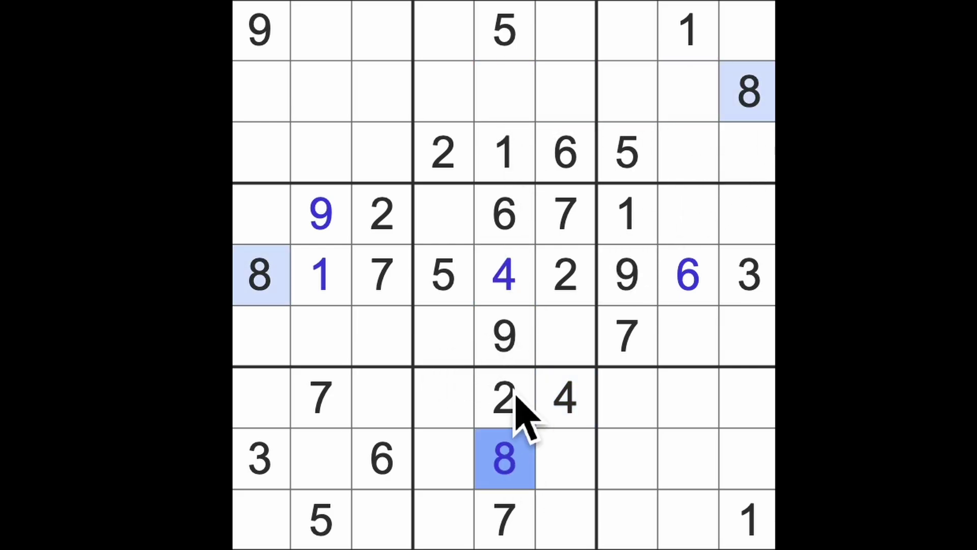
click(505, 92)
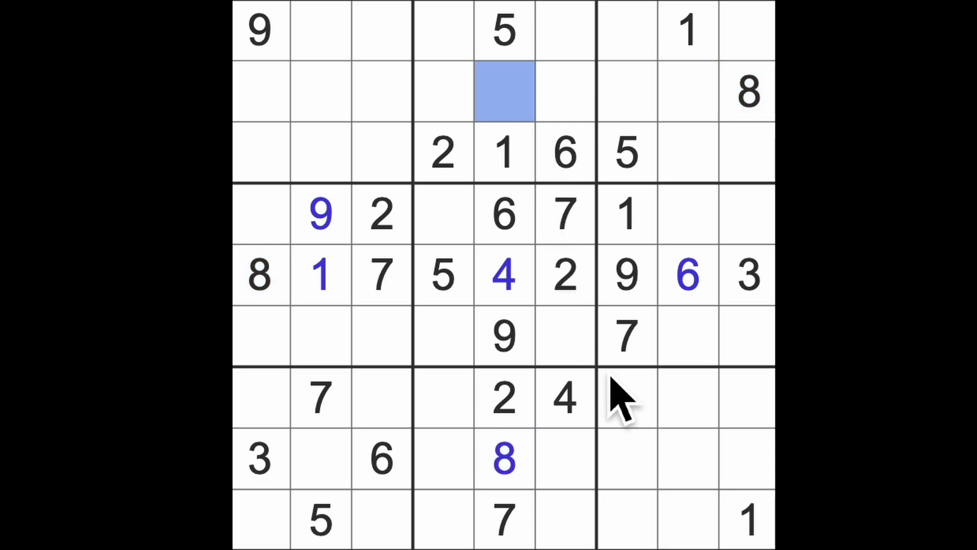
text(3)
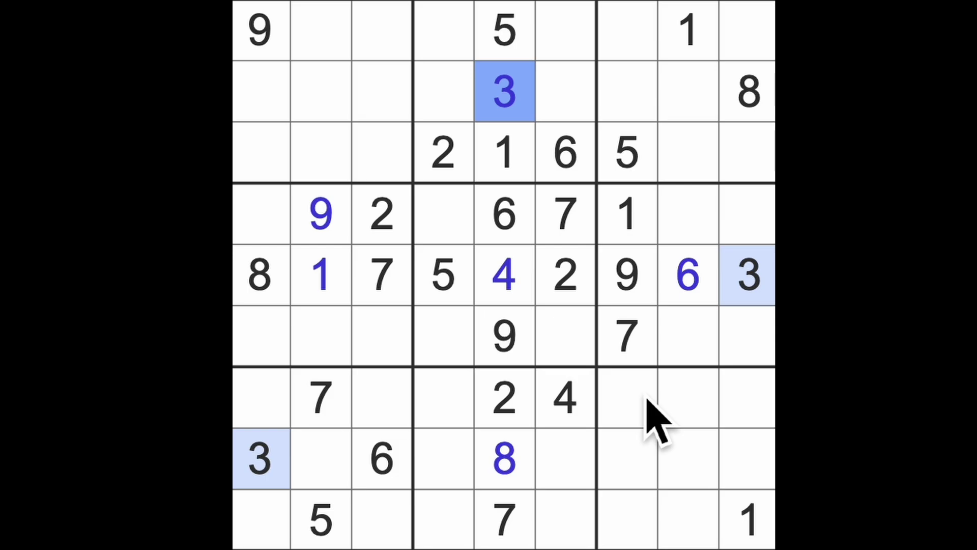
Check column 1 and row 4 for 3s, then place 3 at row 4, column 4.
drag(261, 458, 284, 220)
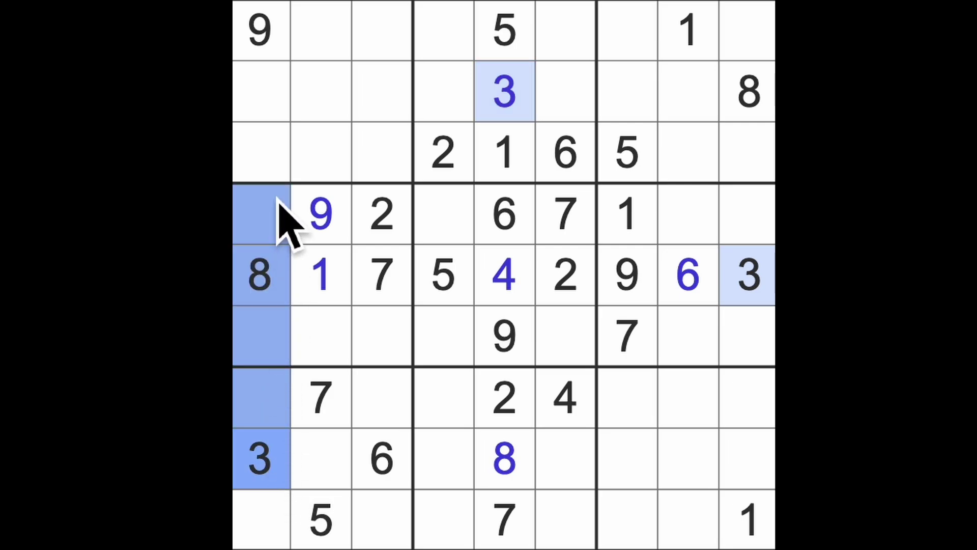
ctrl+click(752, 275)
drag(752, 244, 718, 230)
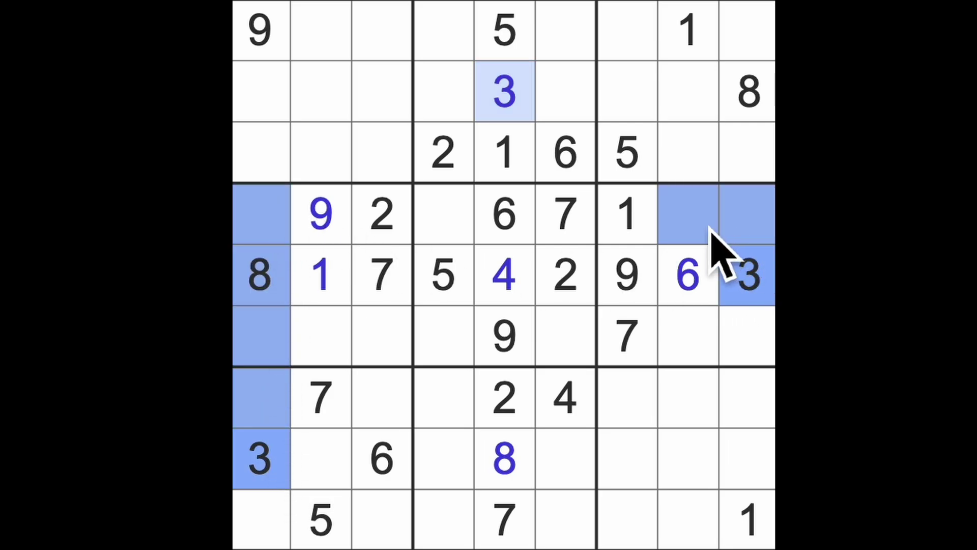
click(444, 214)
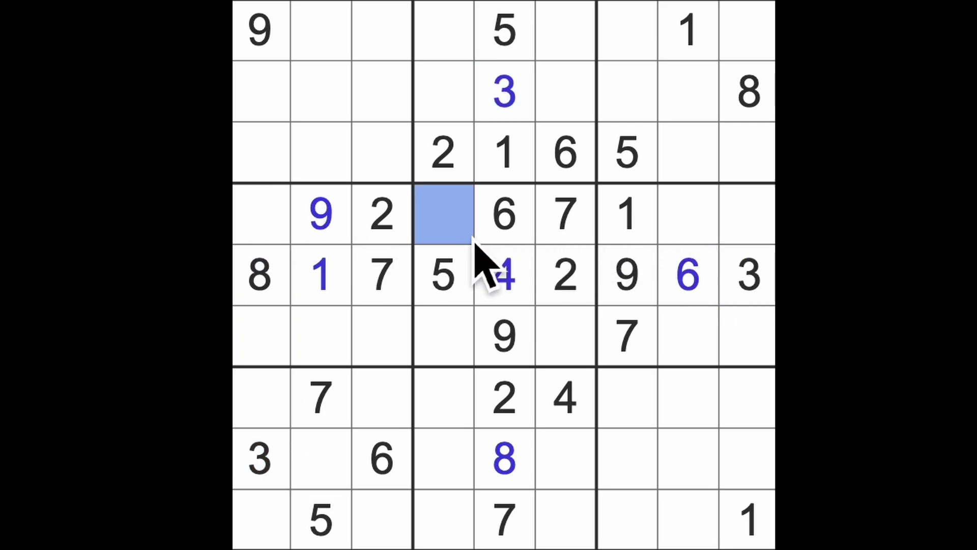
text(3)
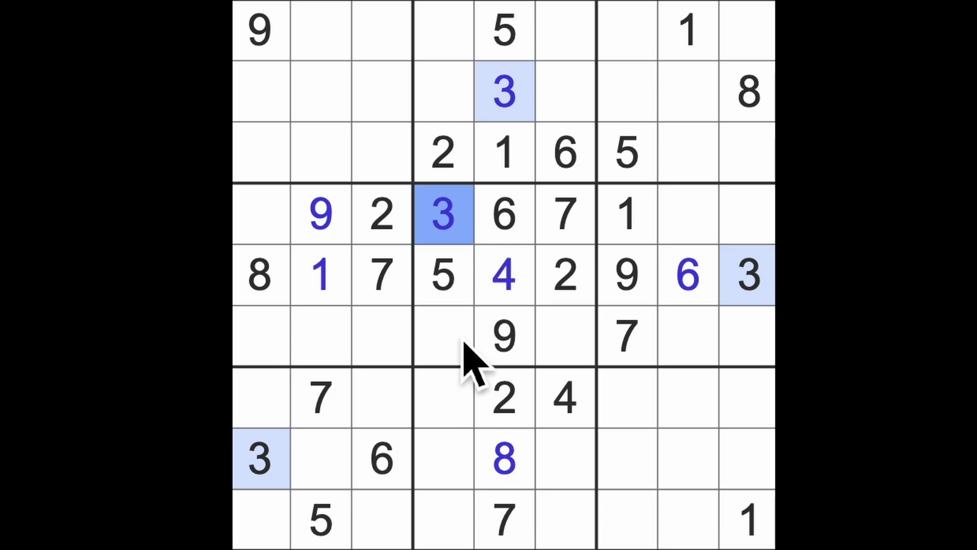
Check the 8s in columns 1 and 9, then place 8 at row 4, column 8.
drag(267, 291, 264, 229)
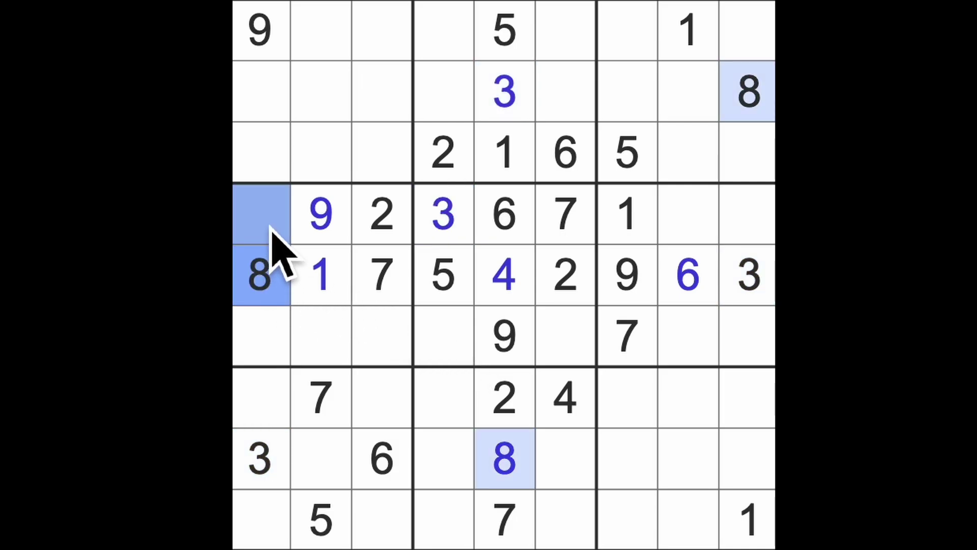
drag(749, 91, 748, 218)
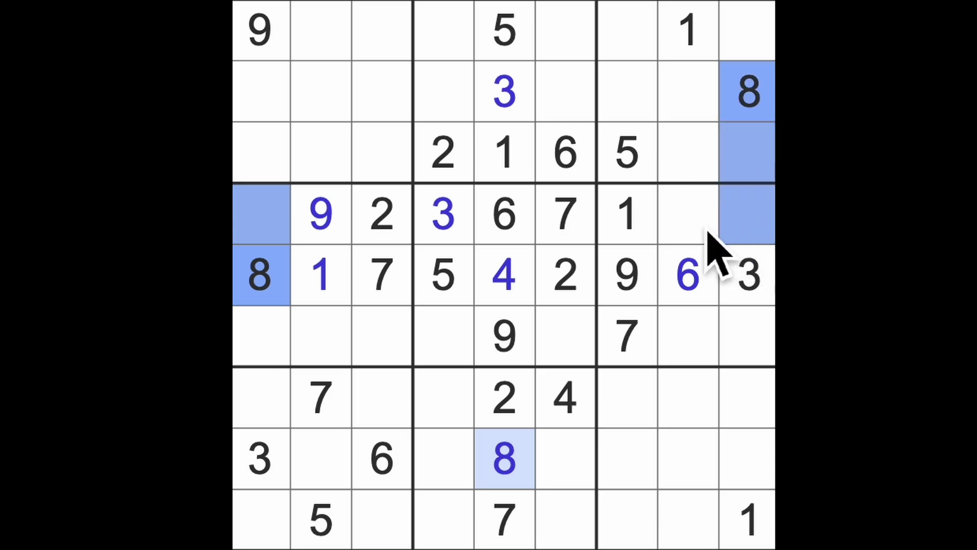
click(691, 217)
text(8)
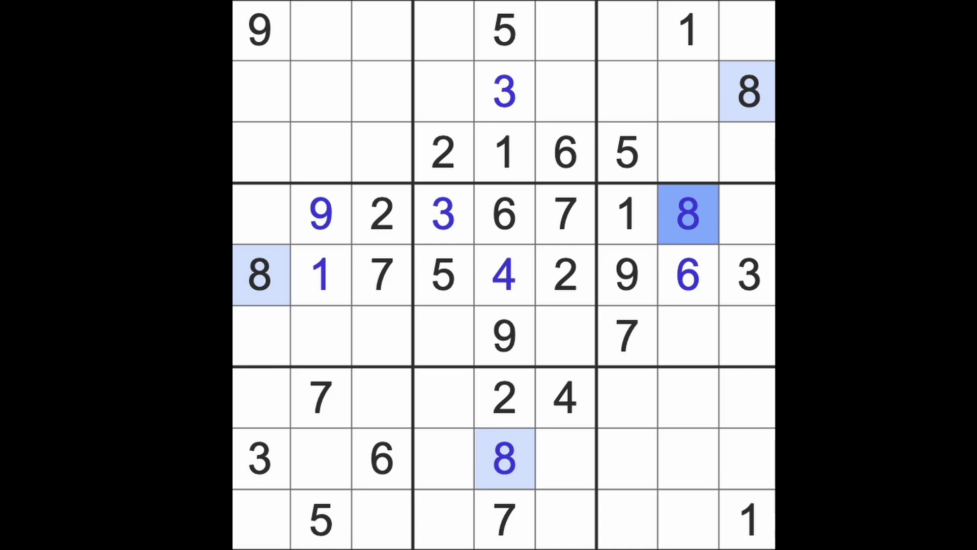
click(747, 520)
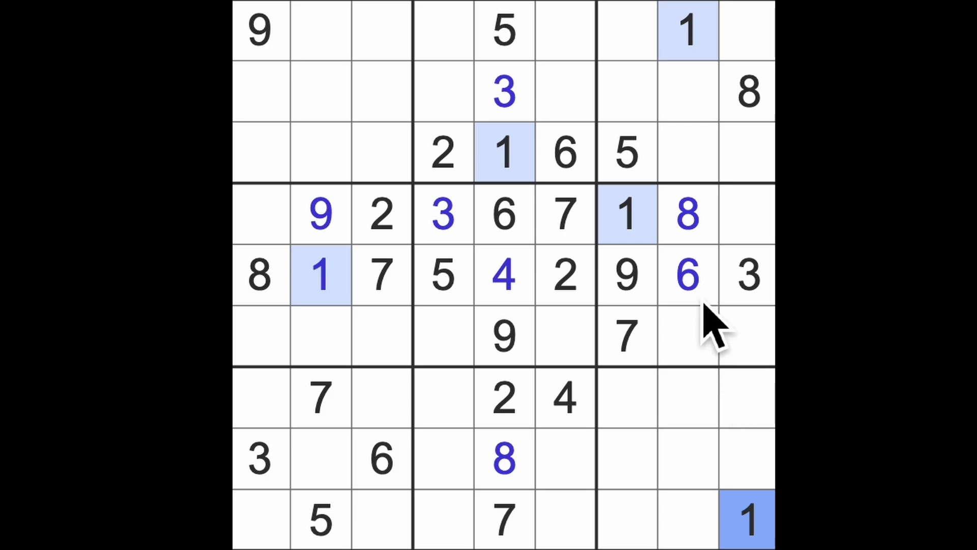
click(565, 275)
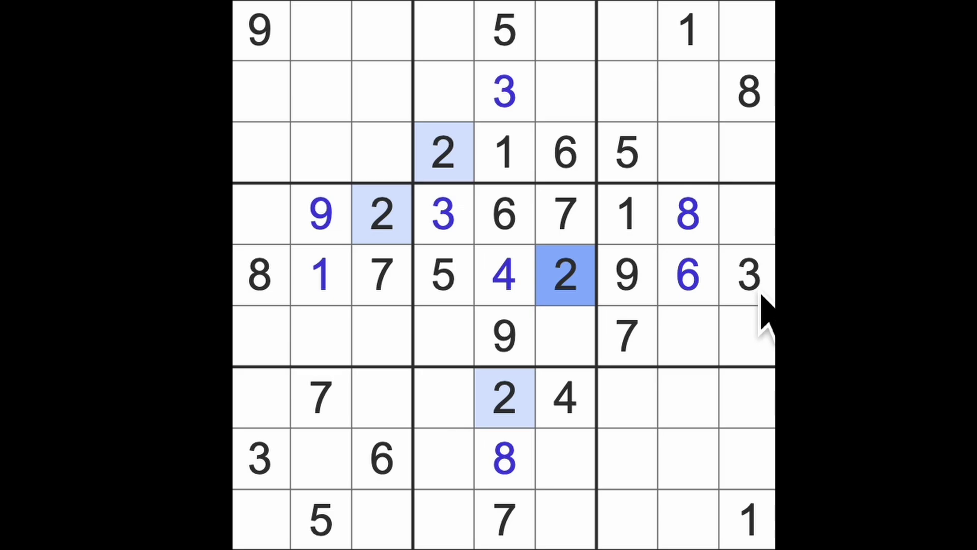
click(747, 275)
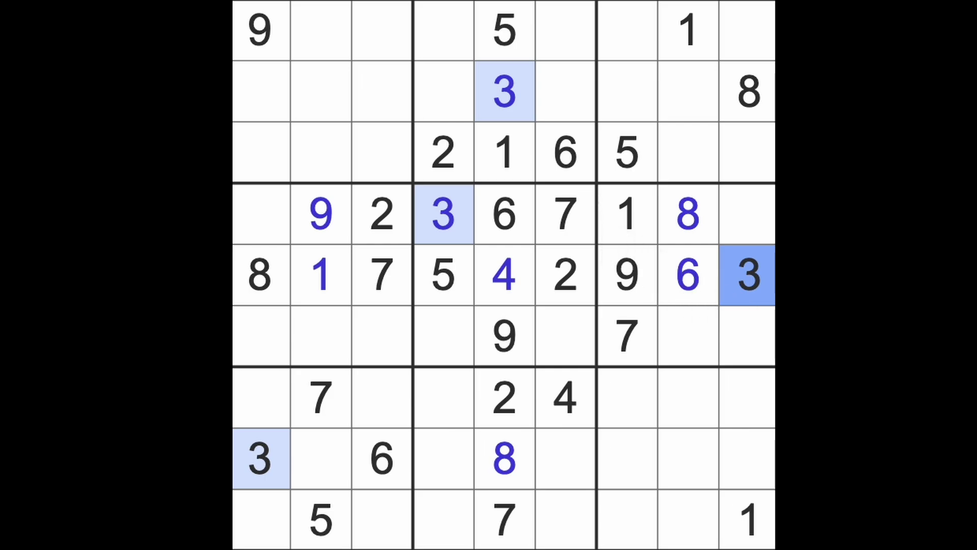
Scan column 4 and row 8, then place 3 at row 9, column 6.
drag(458, 229, 447, 534)
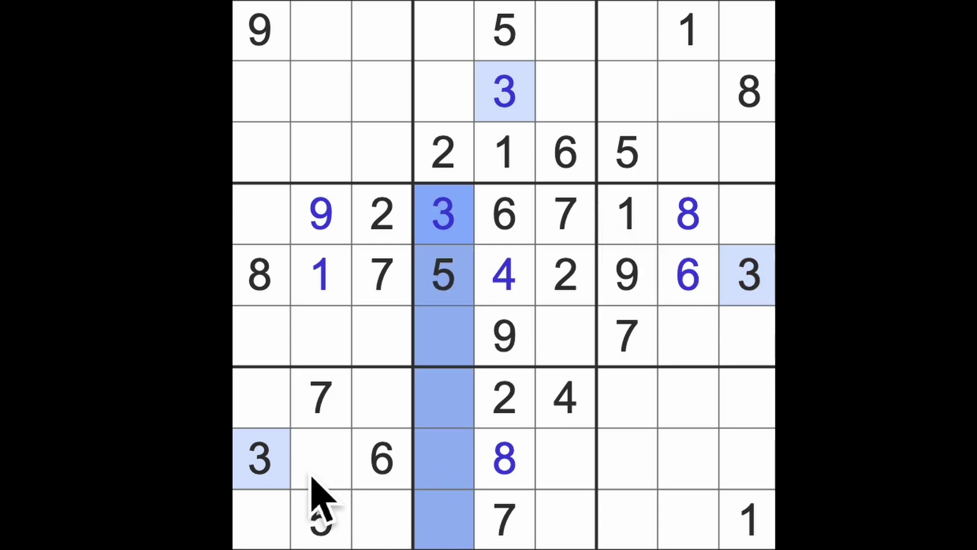
drag(260, 466, 626, 466)
click(565, 527)
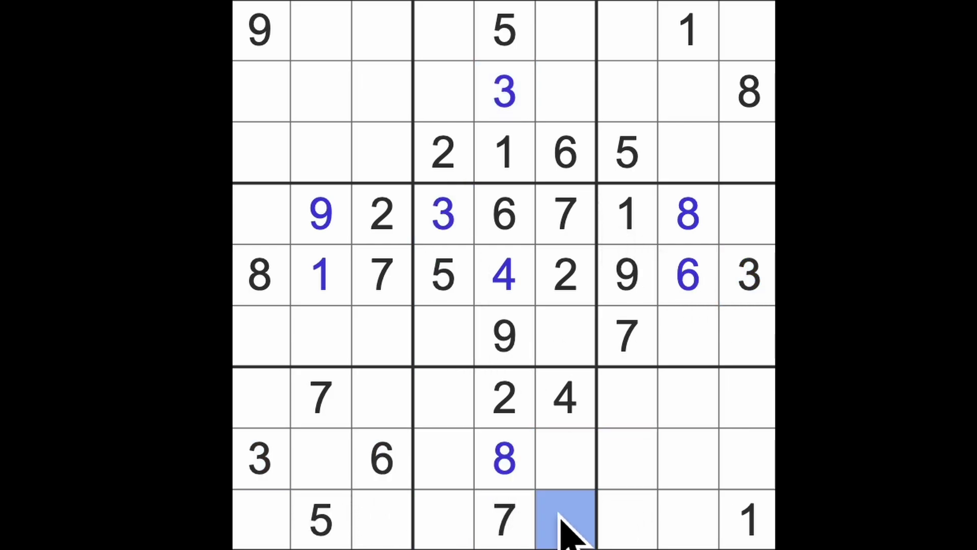
text(3)
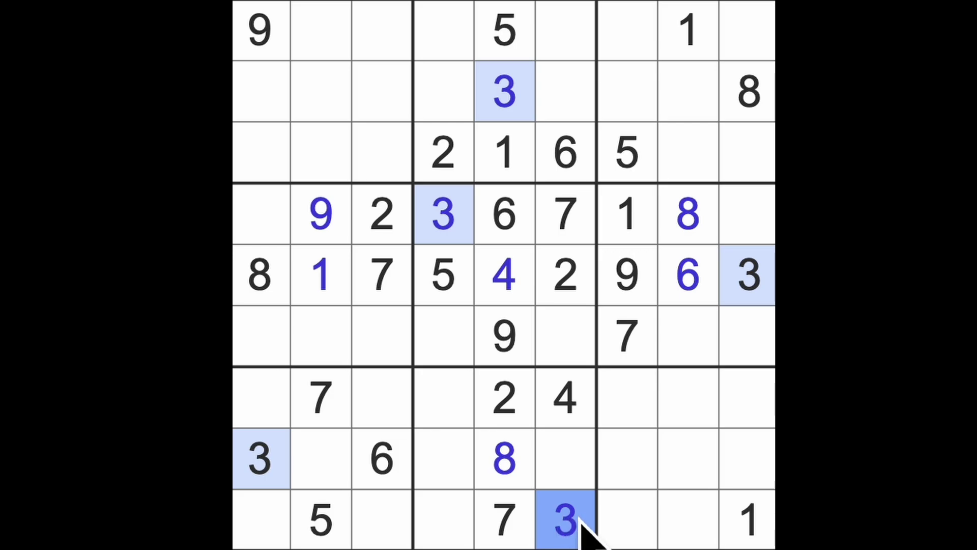
Compare the 4s and 5s, then place 5 at row 8, column 6.
click(568, 401)
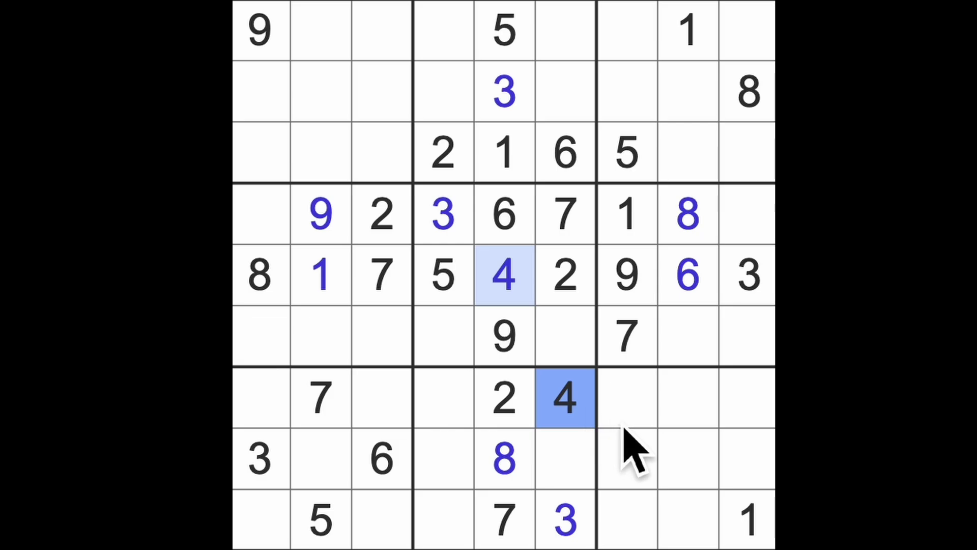
click(446, 279)
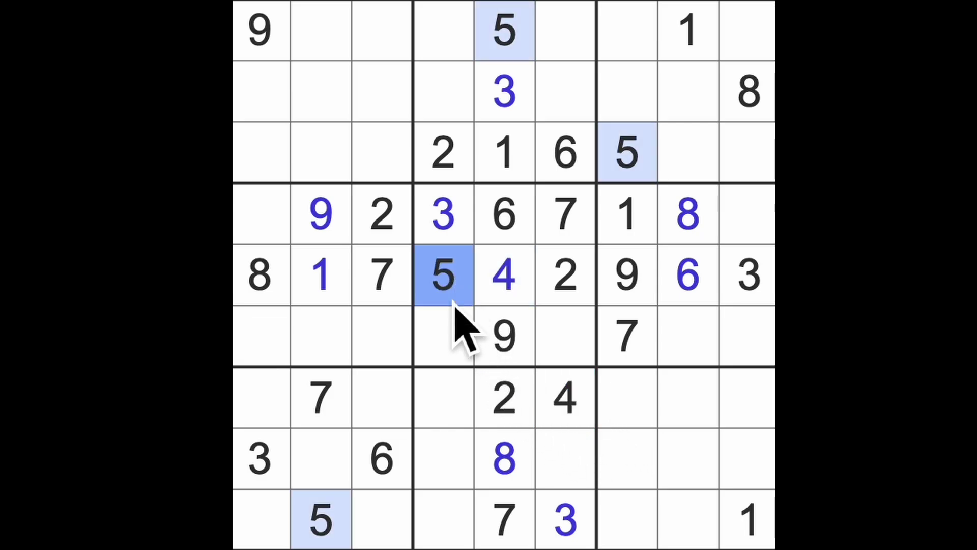
drag(450, 297, 464, 495)
click(563, 467)
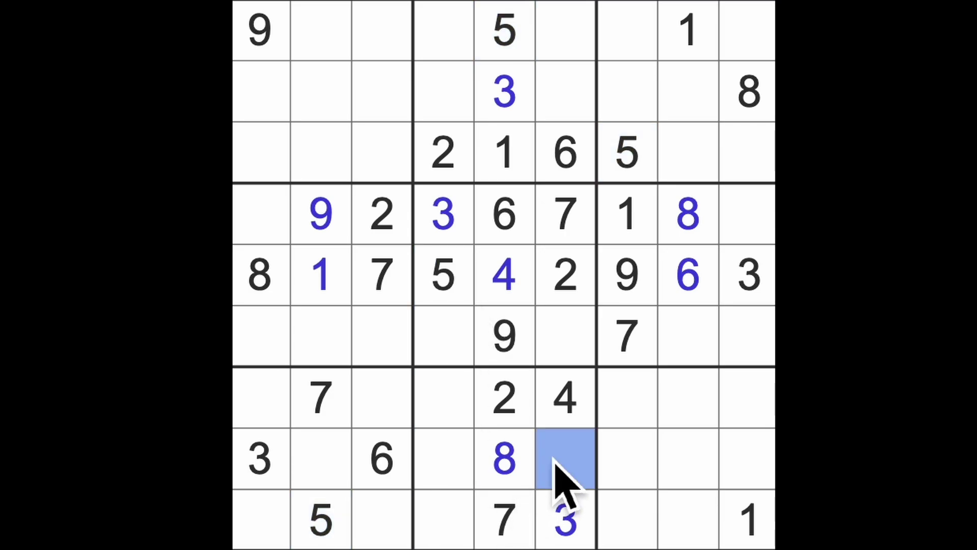
text(5)
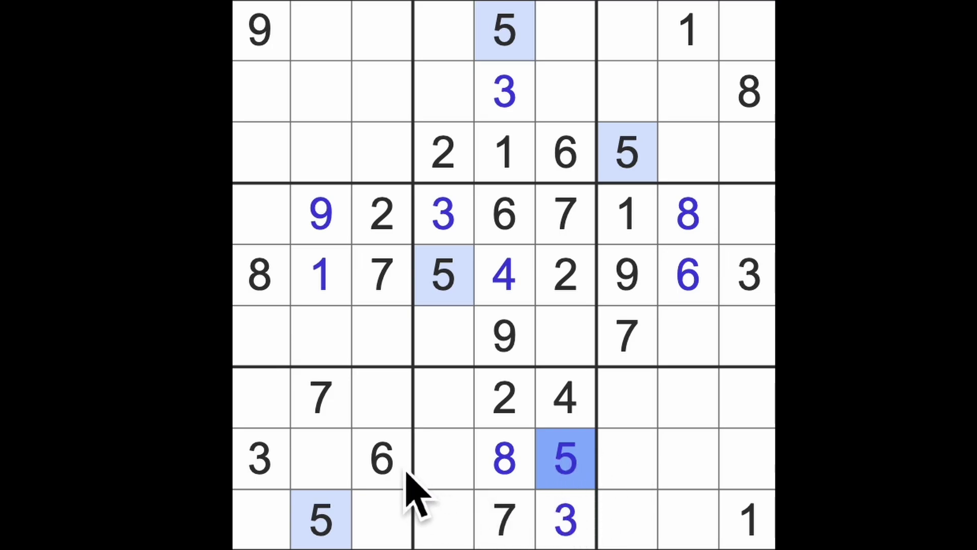
Highlight the 6s, 7s and 8s to compare their positions.
click(382, 459)
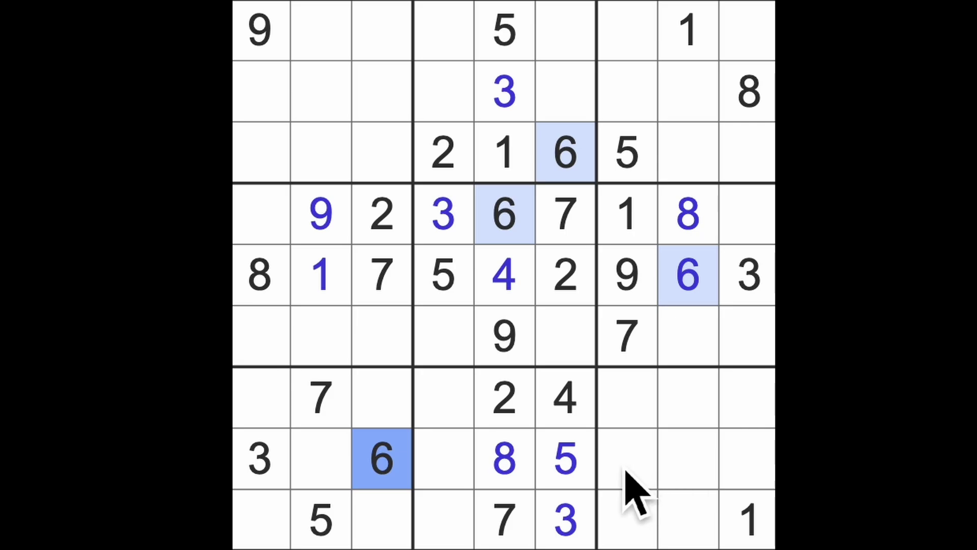
click(508, 527)
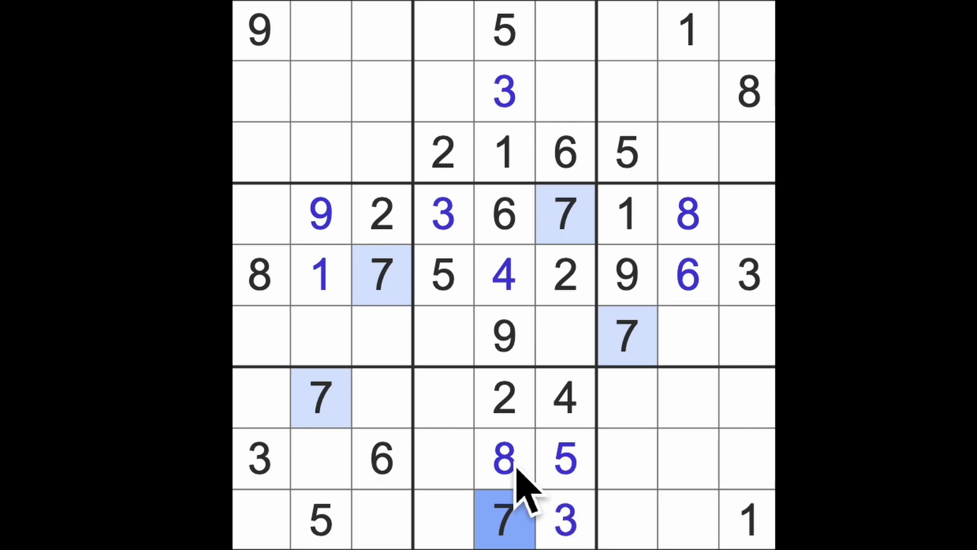
click(505, 459)
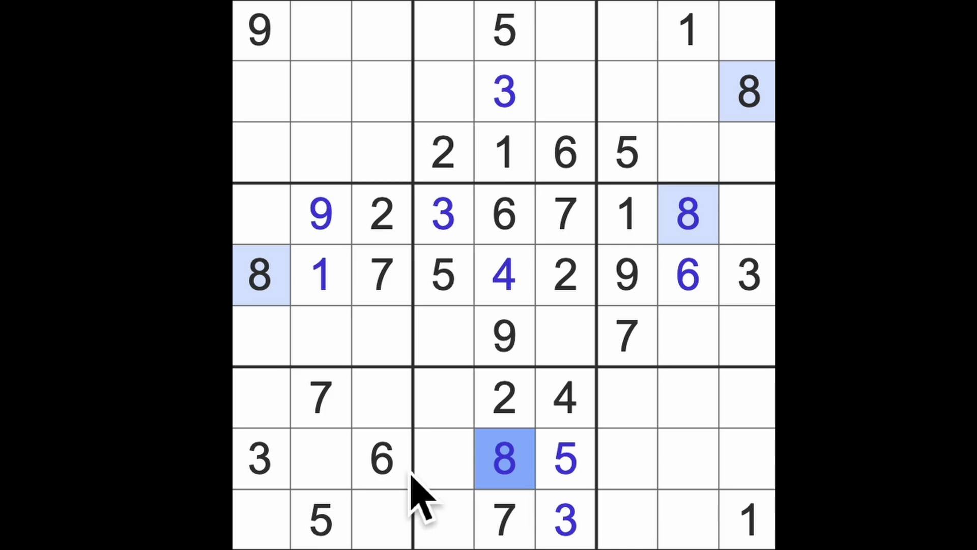
Check 8s in columns 1, 3 and row 8, place 8 at row 3, column 2, then highlight the 9s.
drag(261, 273, 261, 527)
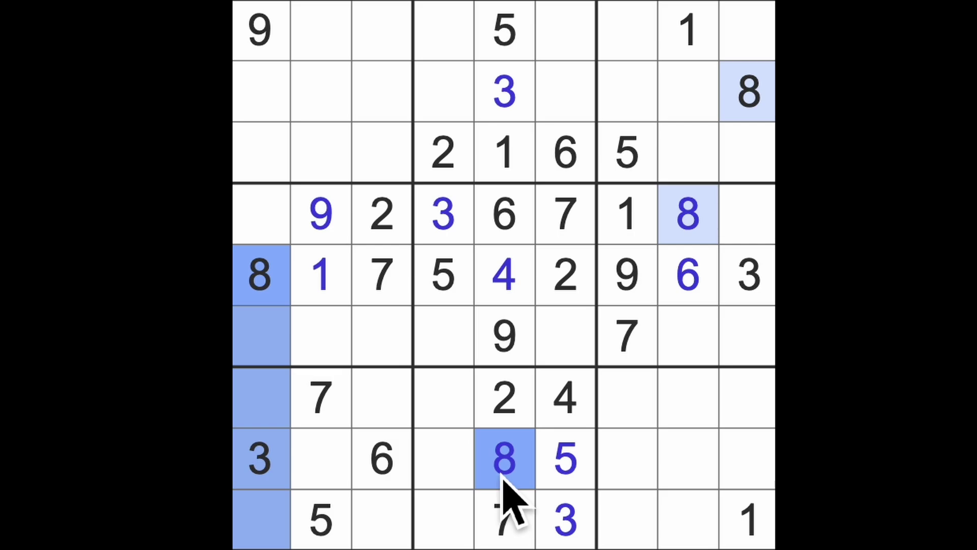
drag(504, 458, 276, 458)
drag(382, 527, 382, 152)
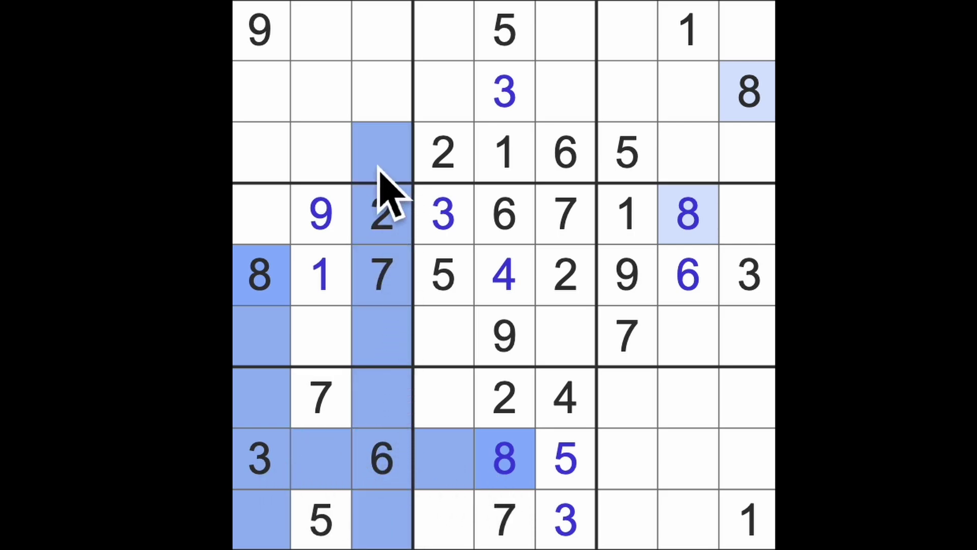
drag(261, 336, 261, 153)
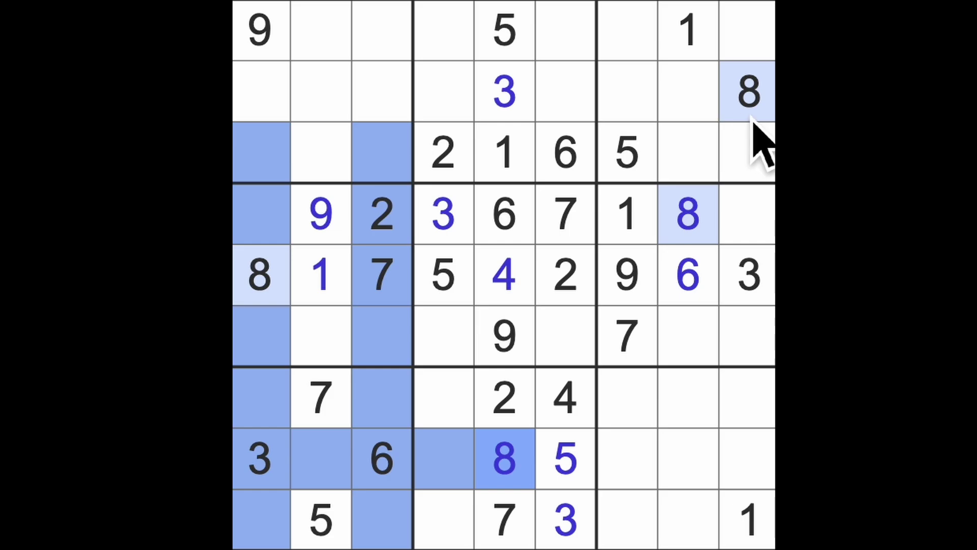
mouse_move(749, 91)
mouse_down()
mouse_move(748, 153)
mouse_move(687, 152)
mouse_up()
click(321, 153)
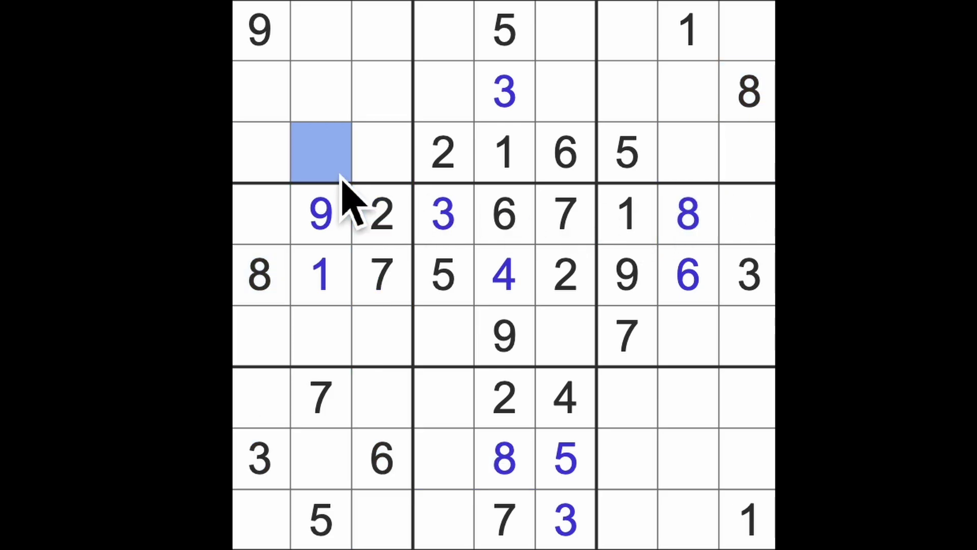
text(8)
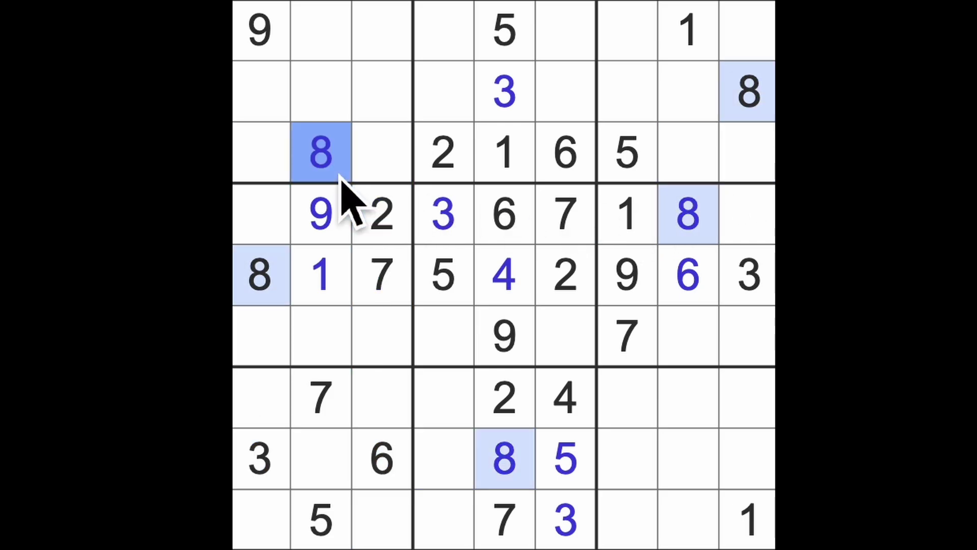
click(627, 283)
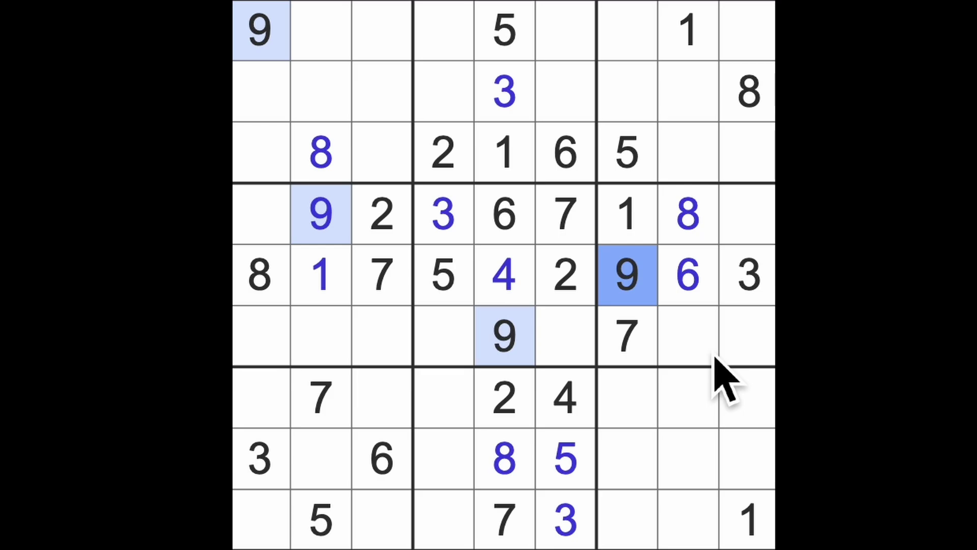
After checking the 1s, place 1 at row 6, column 6 and 8 at row 6, column 4.
click(747, 518)
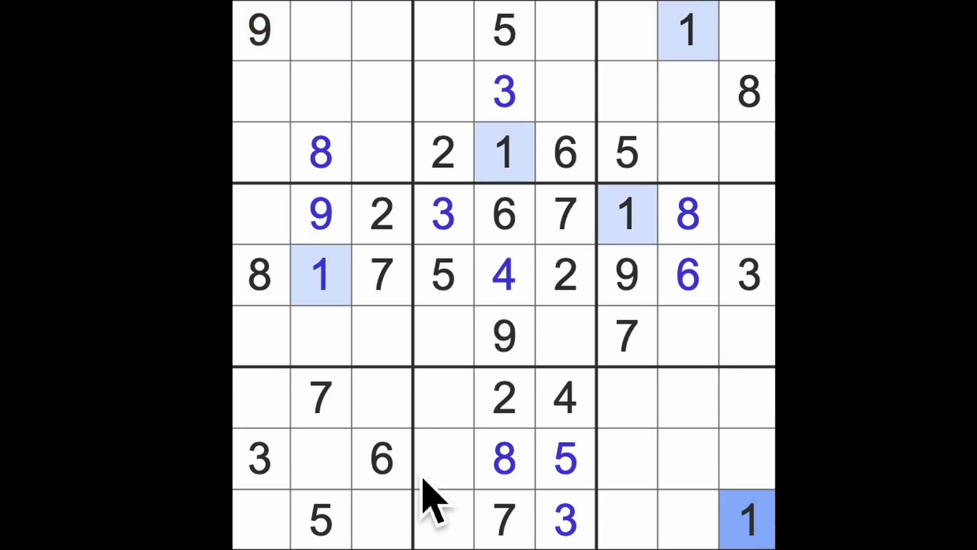
drag(443, 397, 457, 540)
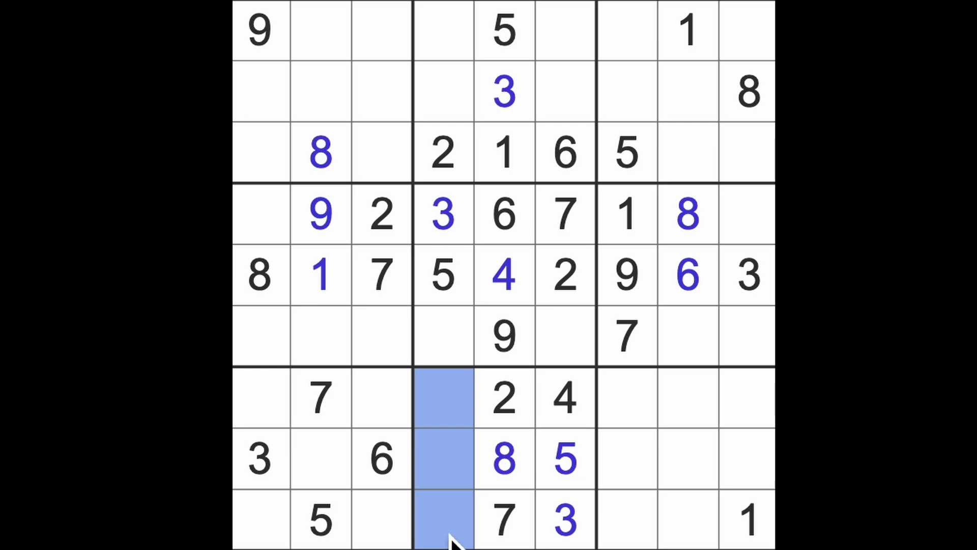
click(459, 344)
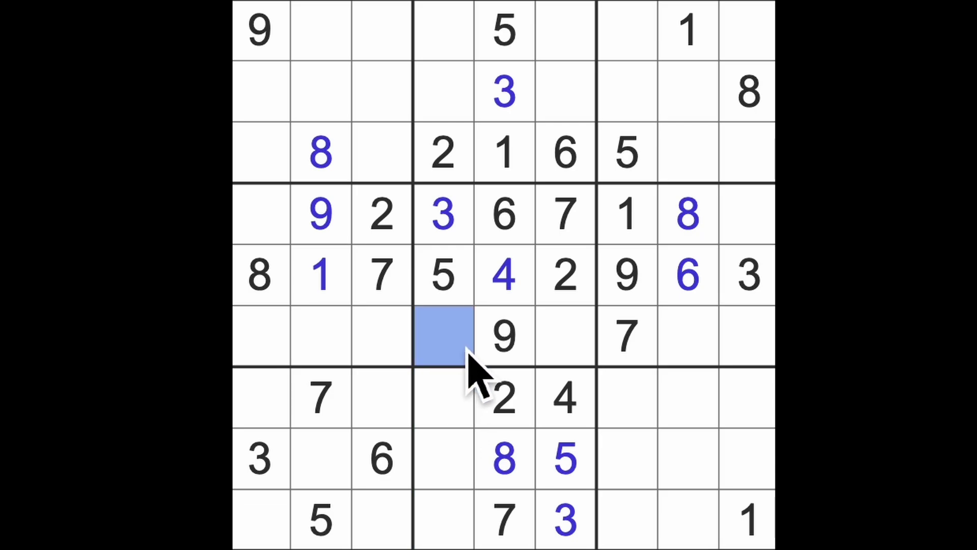
click(561, 348)
text(1)
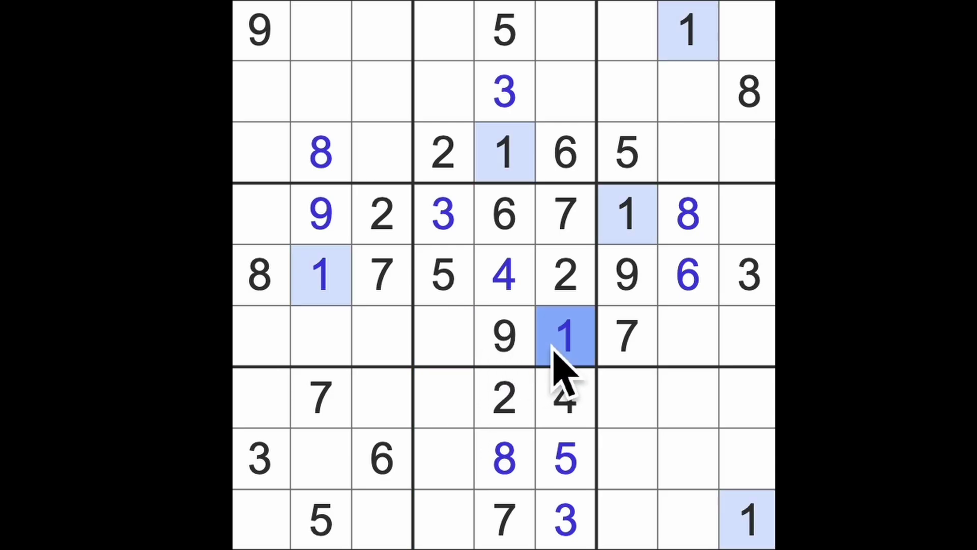
click(458, 355)
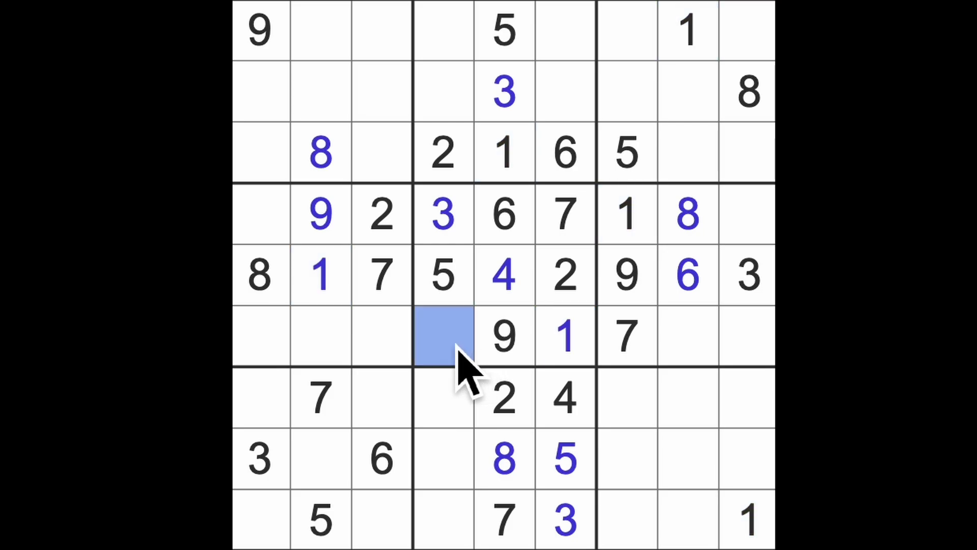
text(8)
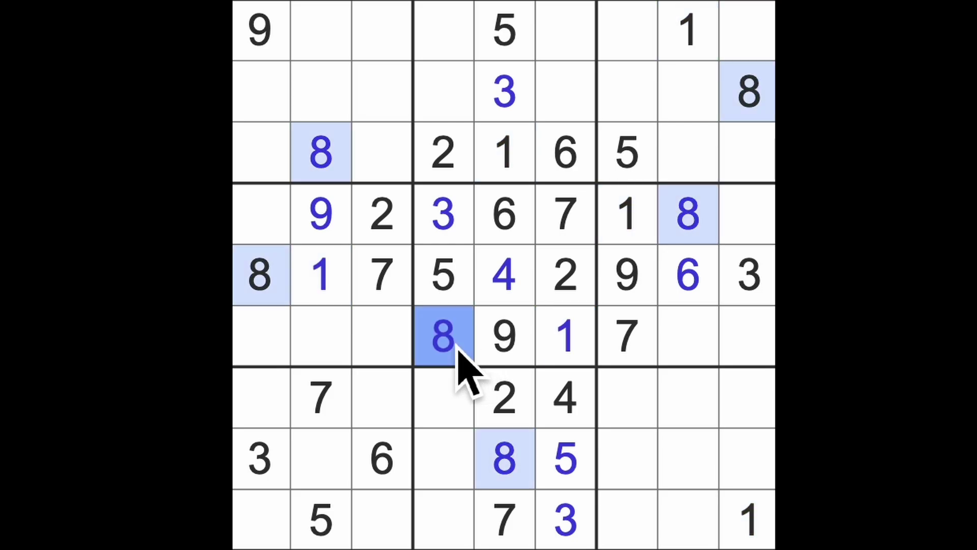
Check column 4 and row 2, then place 8 at row 1, column 6.
drag(458, 352, 446, 31)
drag(751, 96, 588, 87)
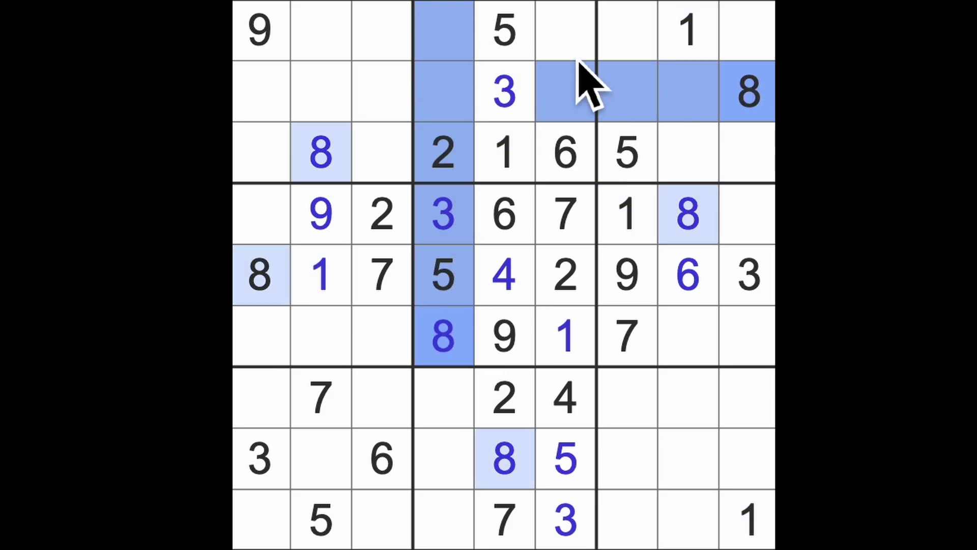
click(565, 31)
text(8)
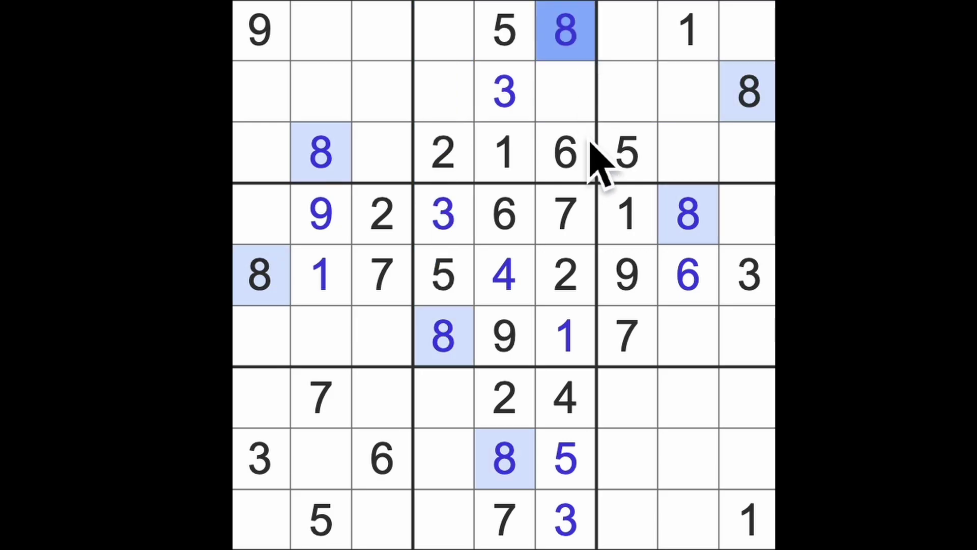
click(581, 107)
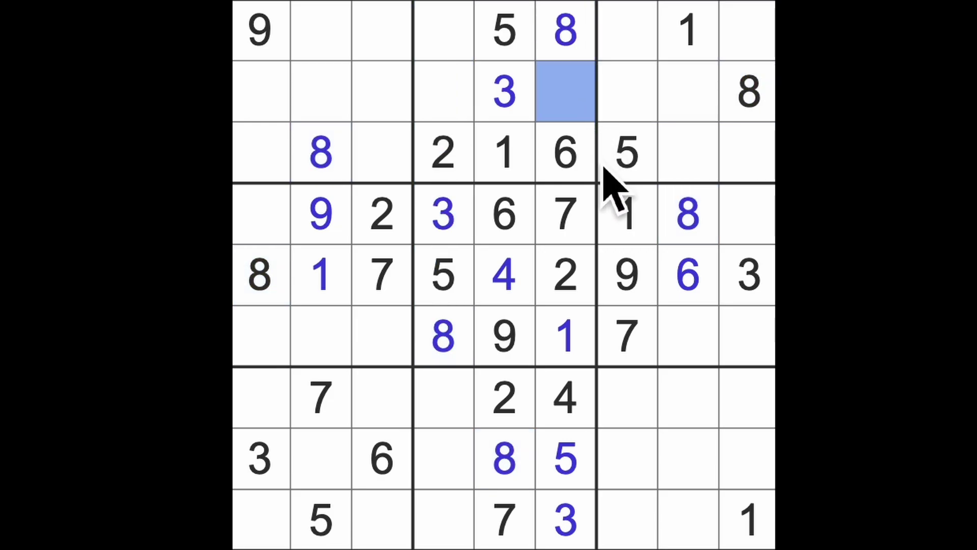
text(9)
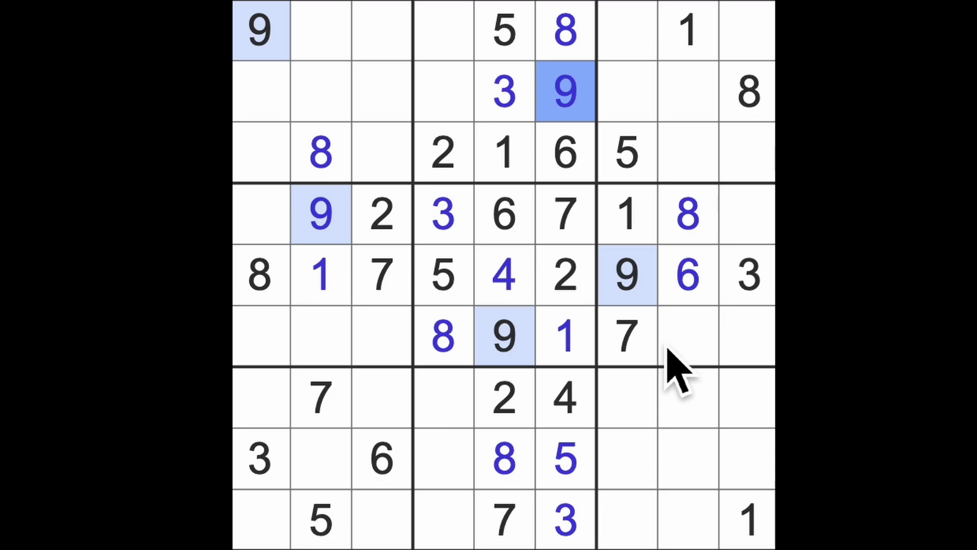
click(752, 523)
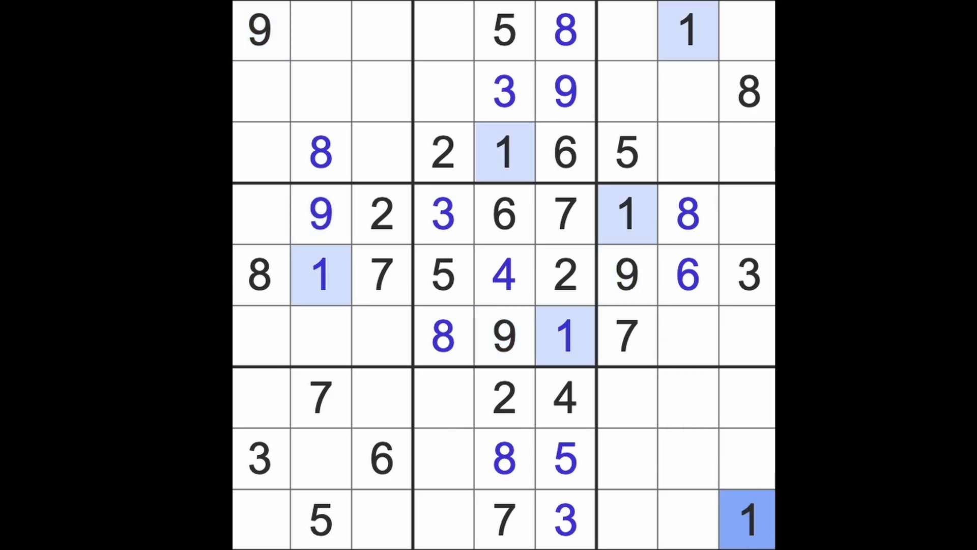
drag(752, 523, 260, 523)
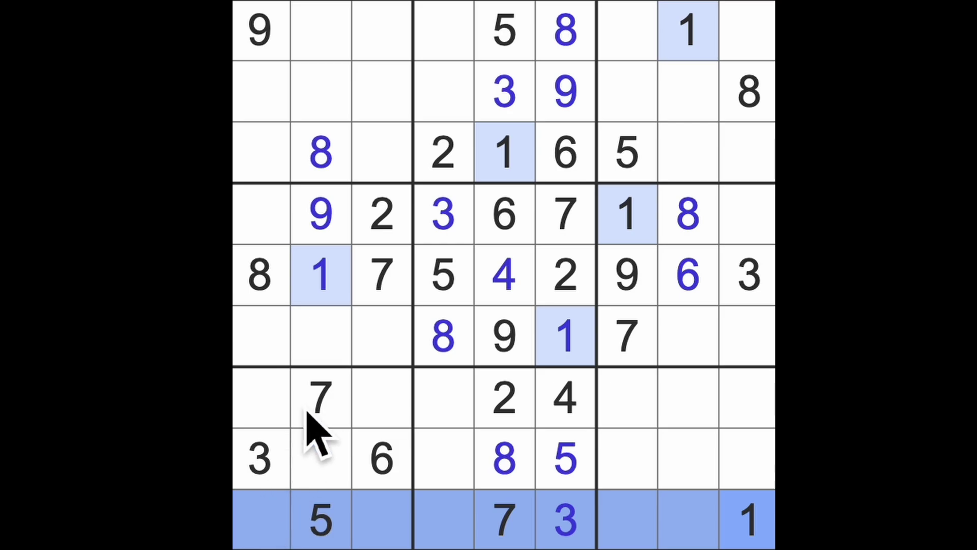
drag(313, 431, 408, 436)
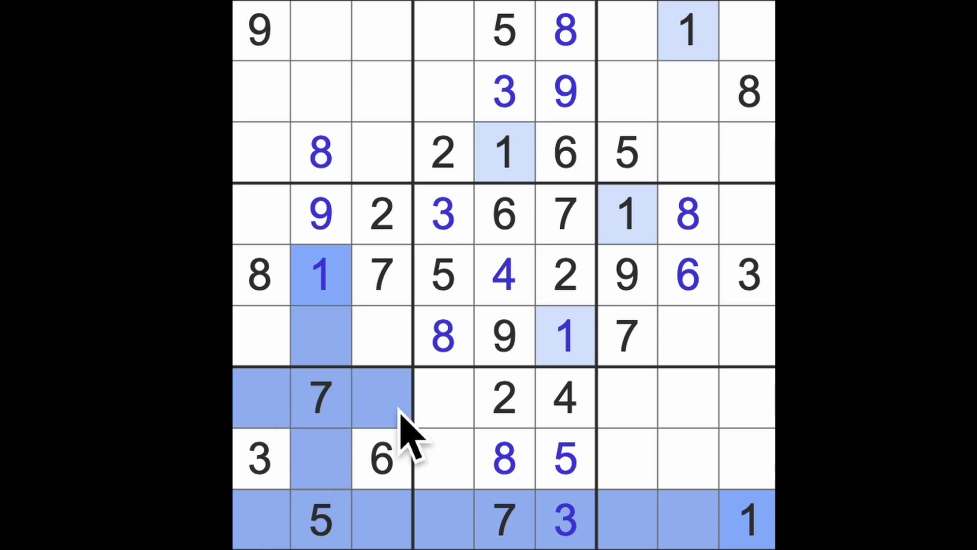
click(447, 459)
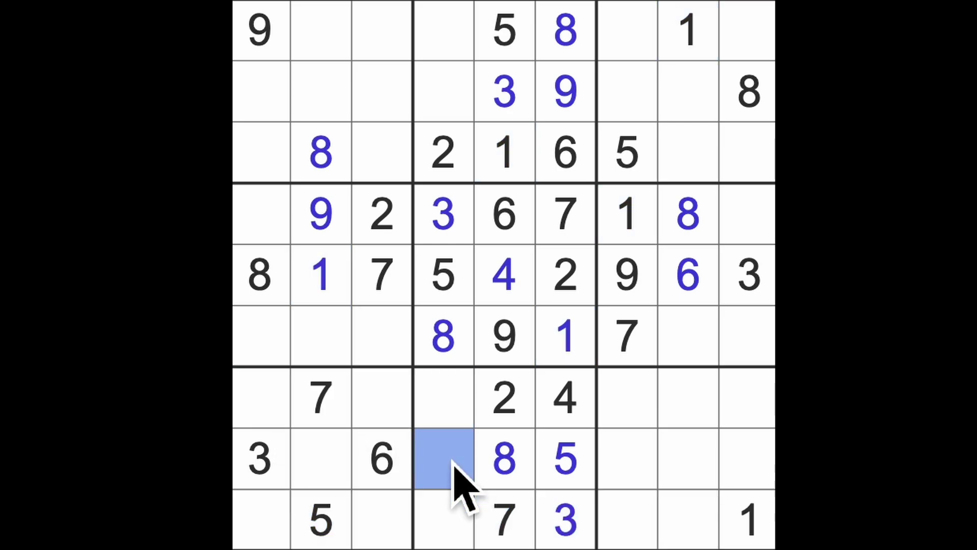
text(1)
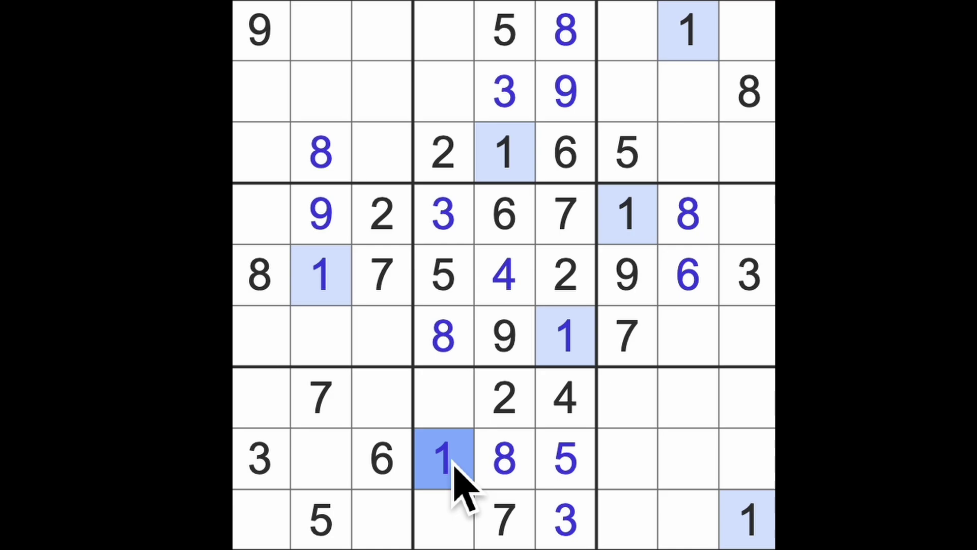
click(512, 417)
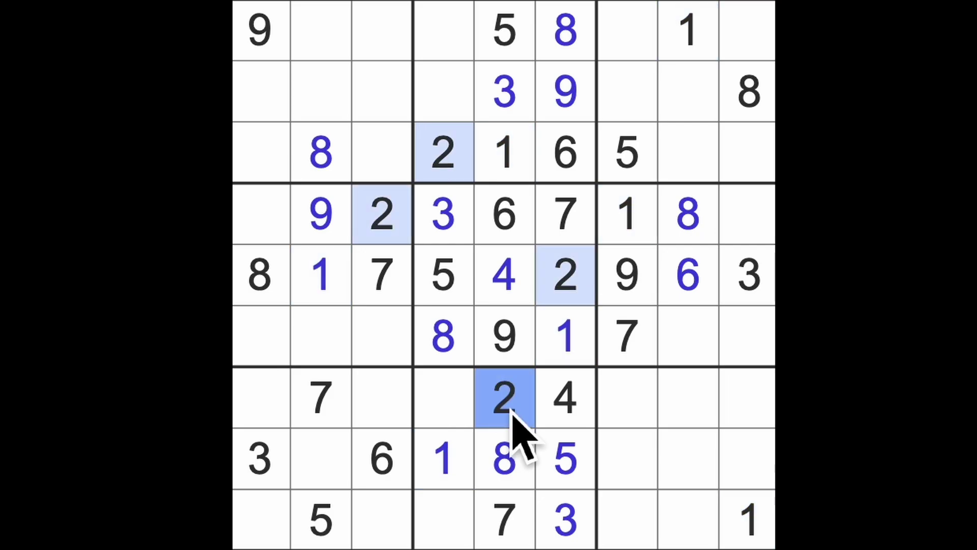
click(565, 519)
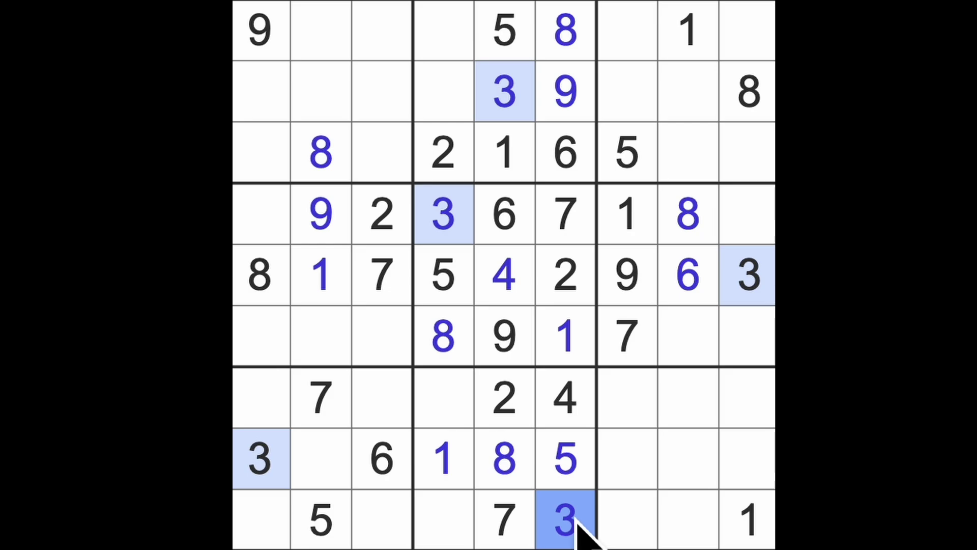
click(565, 397)
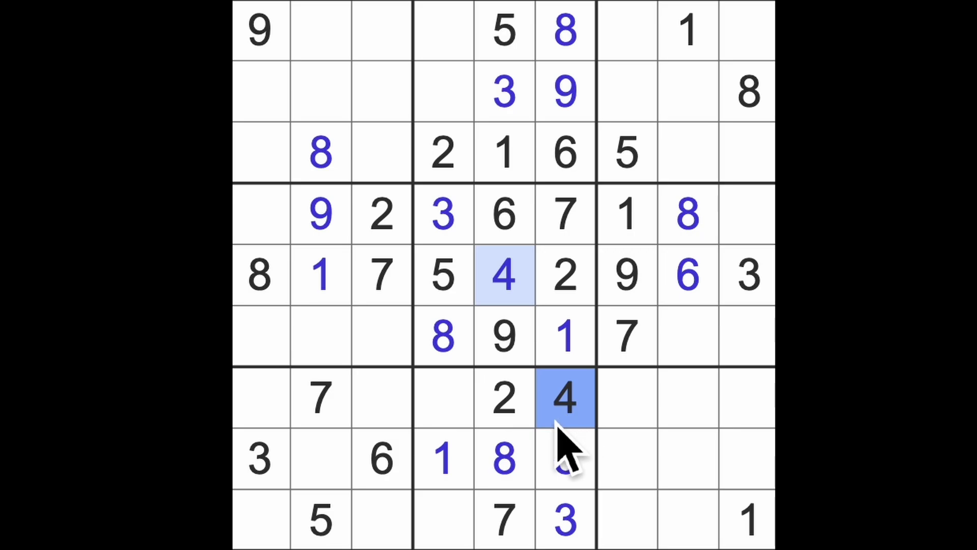
click(321, 520)
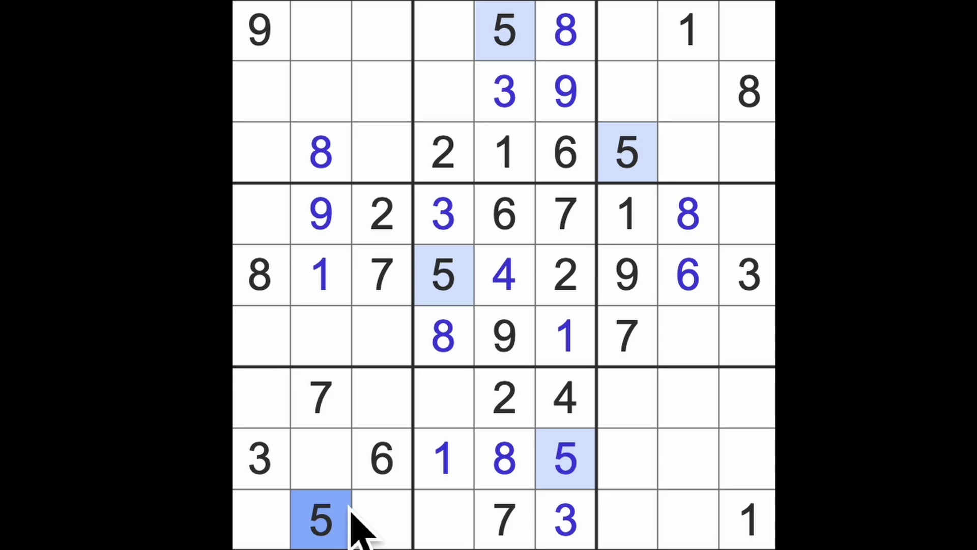
click(689, 275)
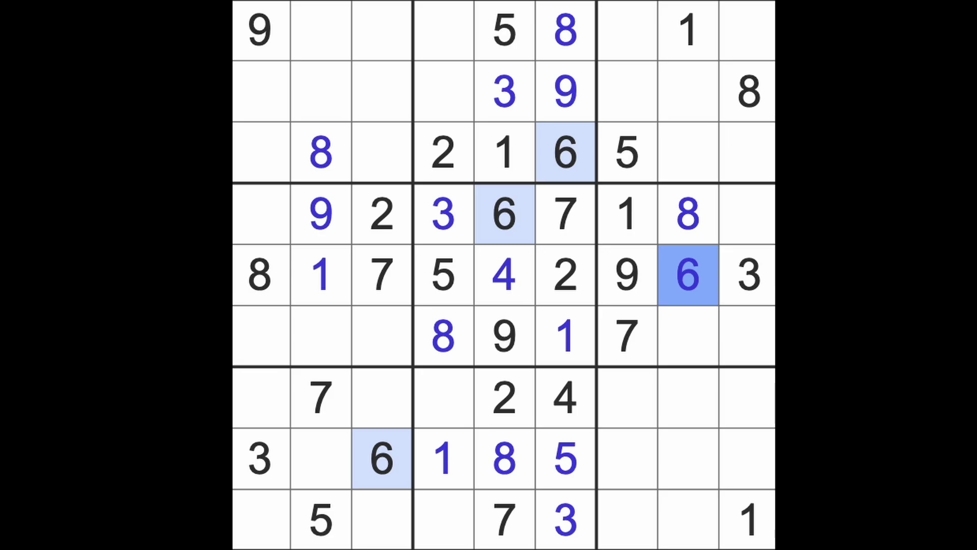
click(628, 336)
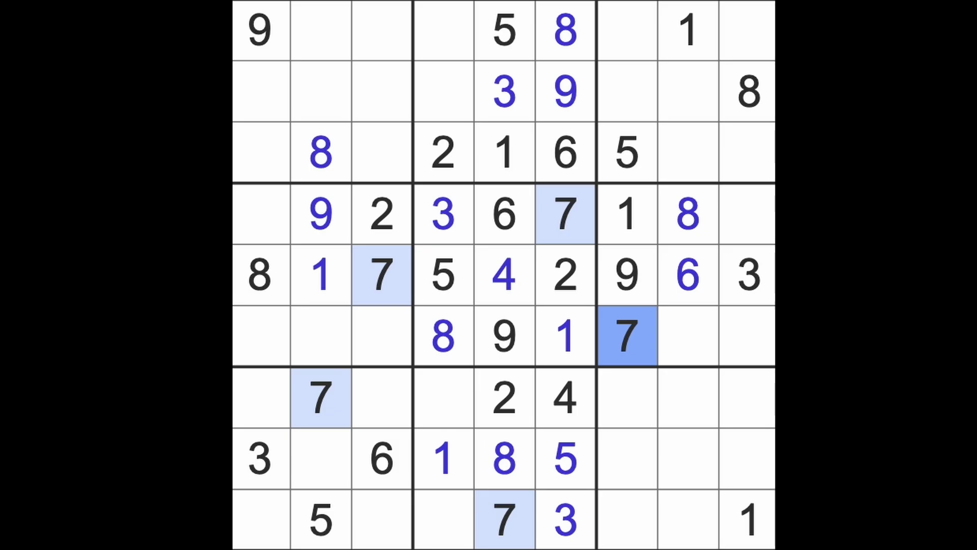
click(699, 229)
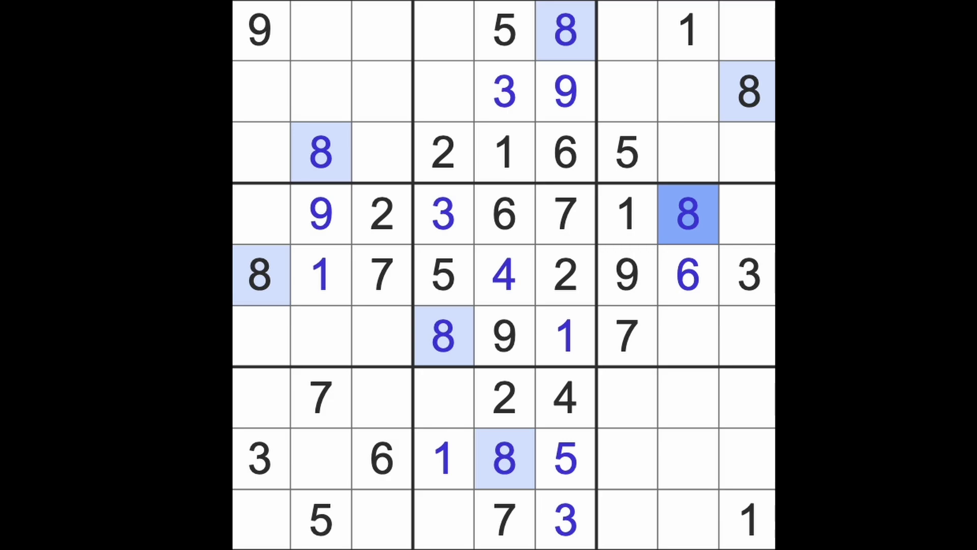
click(657, 294)
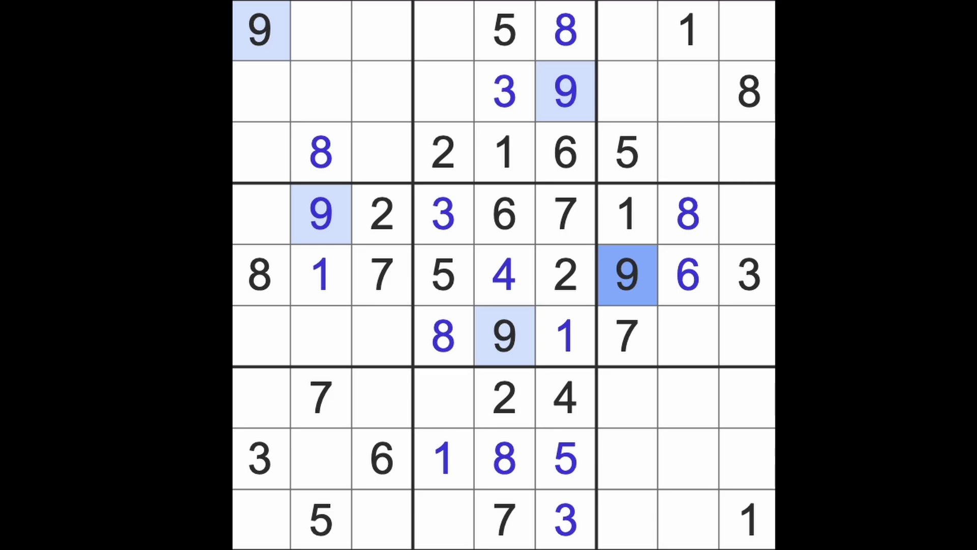
Mark column 2, column 7's 9 and 7, and row 8's empty cells.
drag(325, 405, 325, 218)
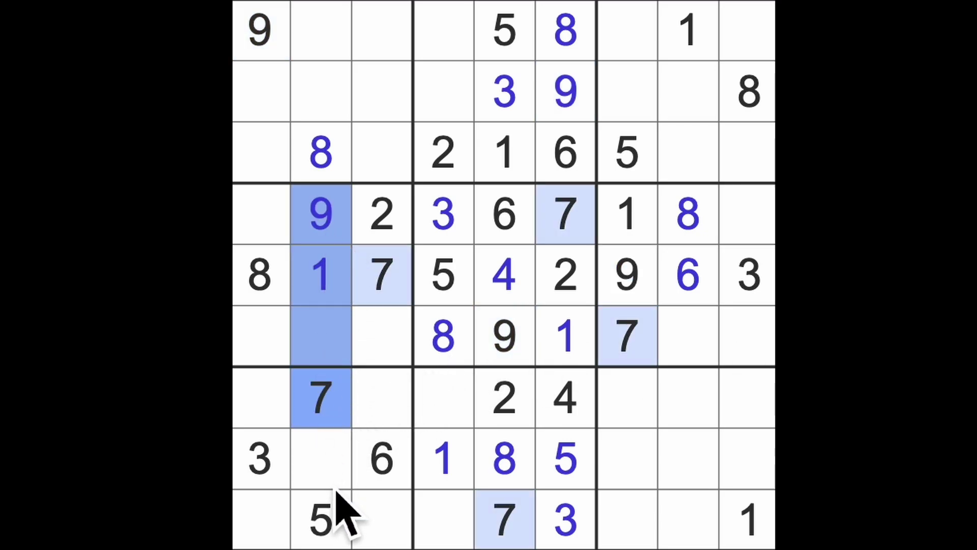
ctrl+click(320, 459)
drag(626, 335, 626, 275)
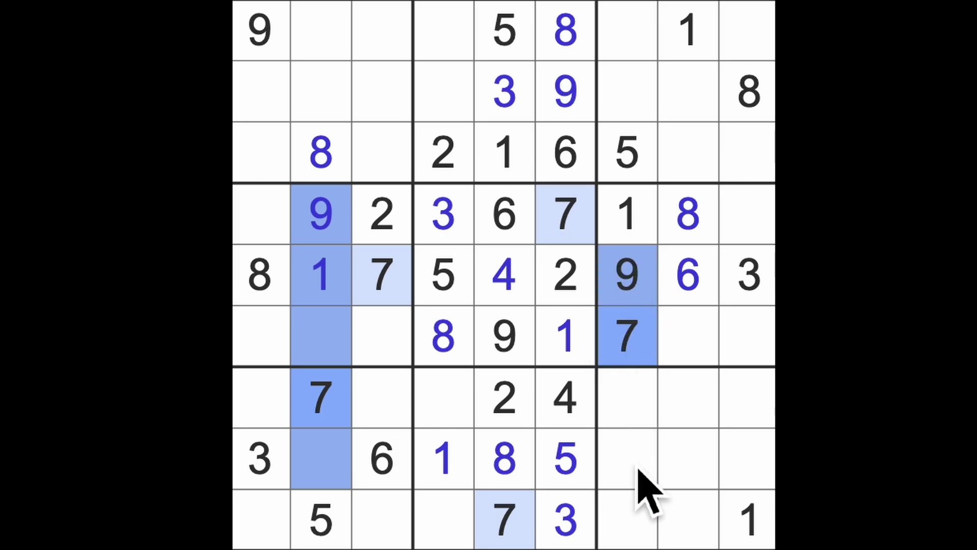
click(633, 466)
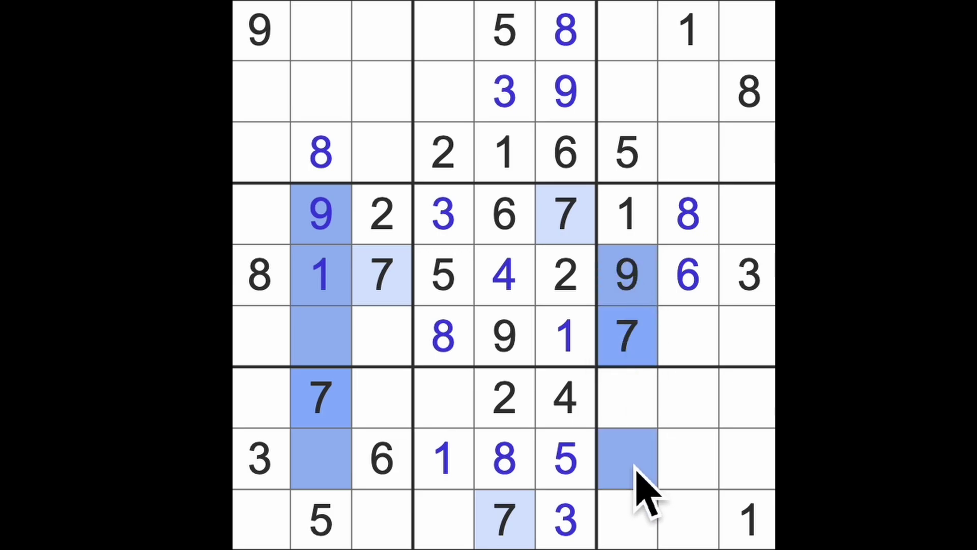
drag(687, 458, 752, 474)
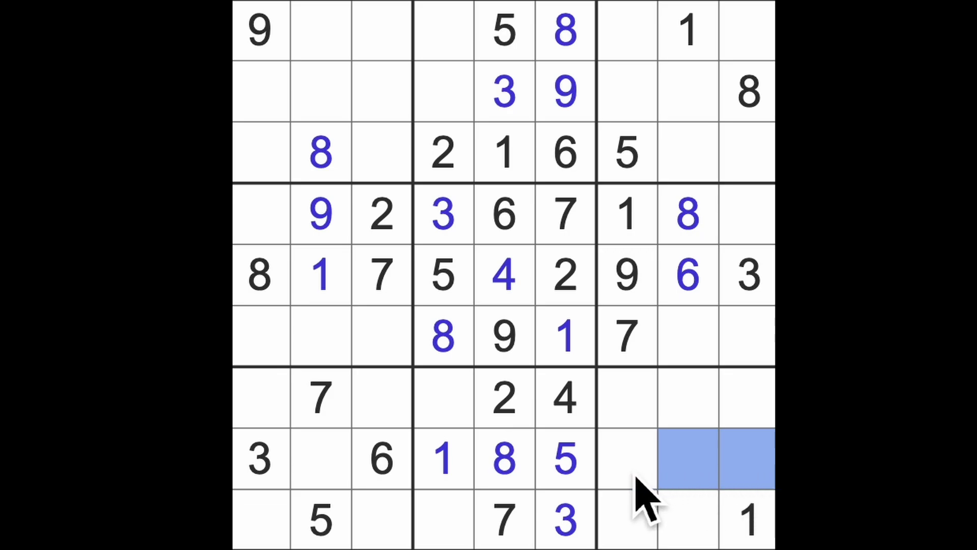
click(628, 458)
ctrl+click(339, 473)
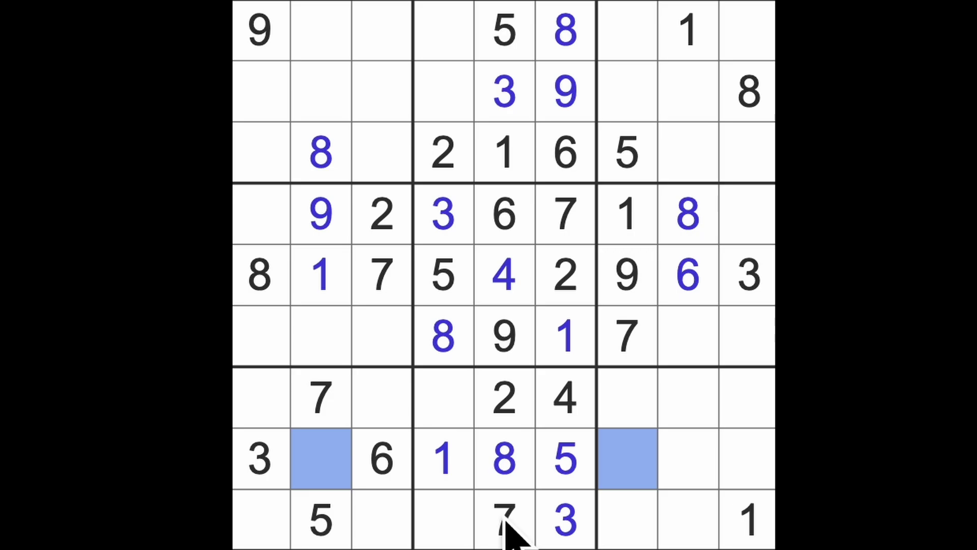
click(687, 458)
ctrl+click(748, 459)
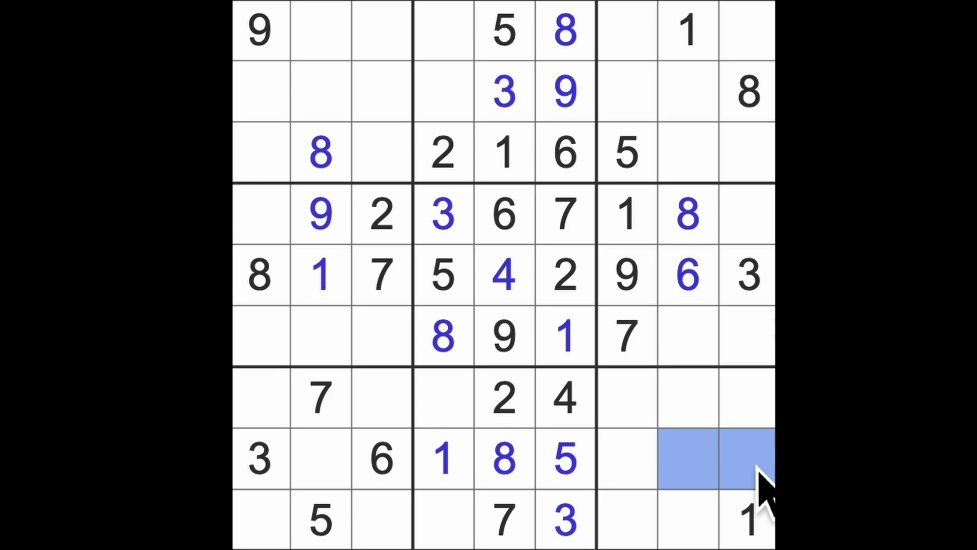
Mark row 7, column 7, row 9, column 7 and the rest of row 7 in the bottom-right box.
ctrl+click(627, 397)
ctrl+click(628, 519)
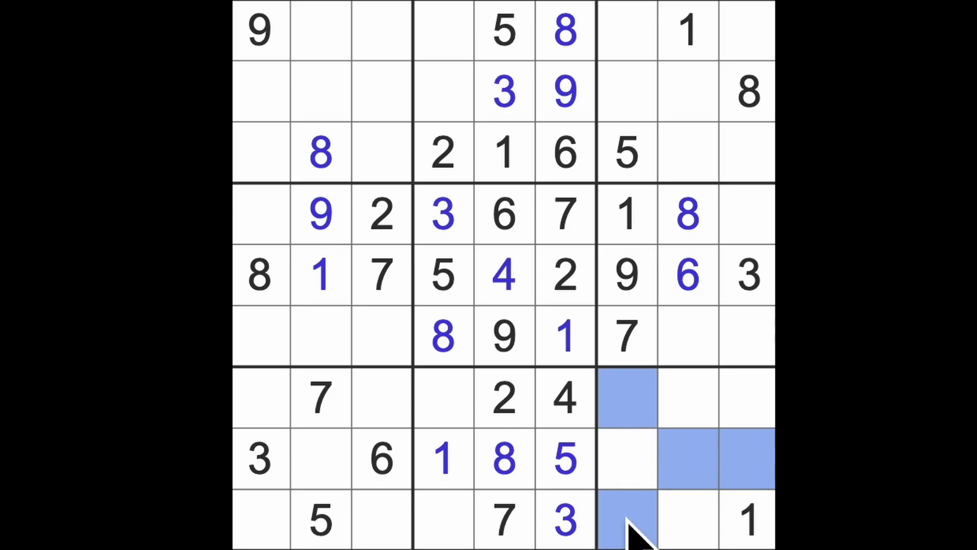
ctrl+click(687, 397)
ctrl+click(746, 397)
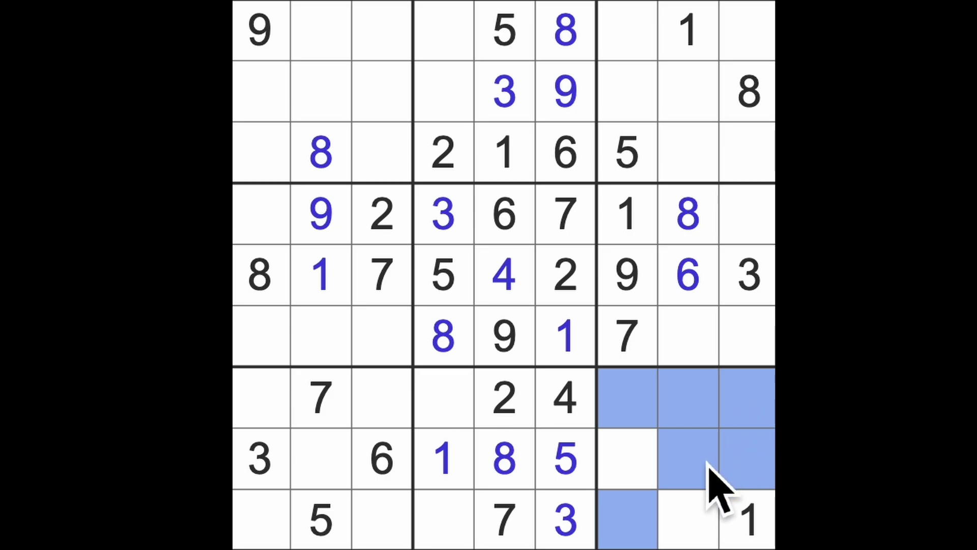
Highlight the 6s and mark r7c7, r9c7 and r7c9 as possible 6 cells.
click(382, 458)
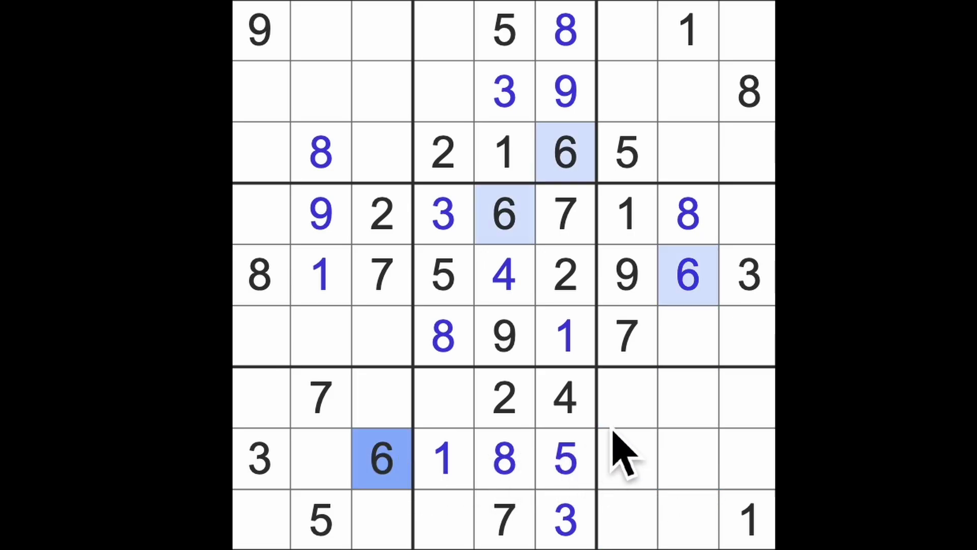
click(628, 398)
click(626, 521)
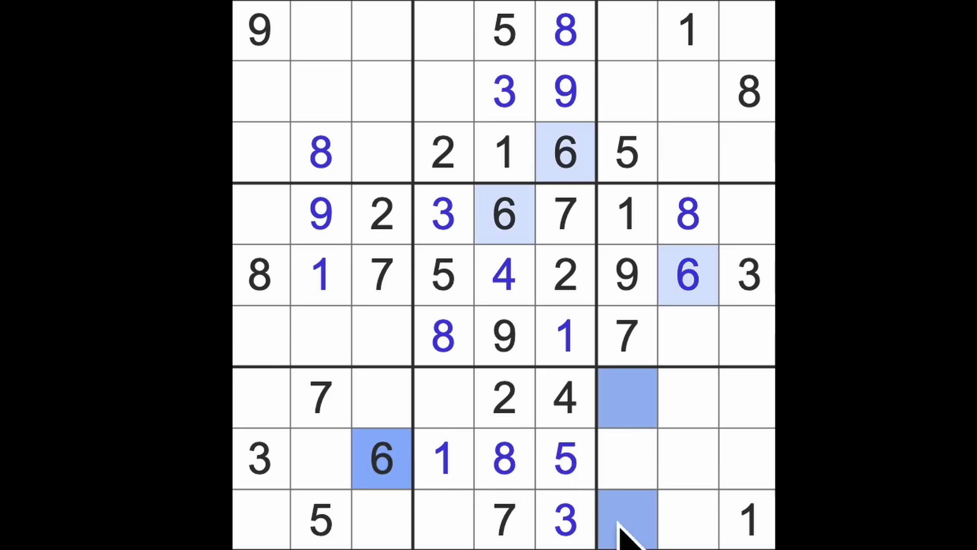
click(752, 401)
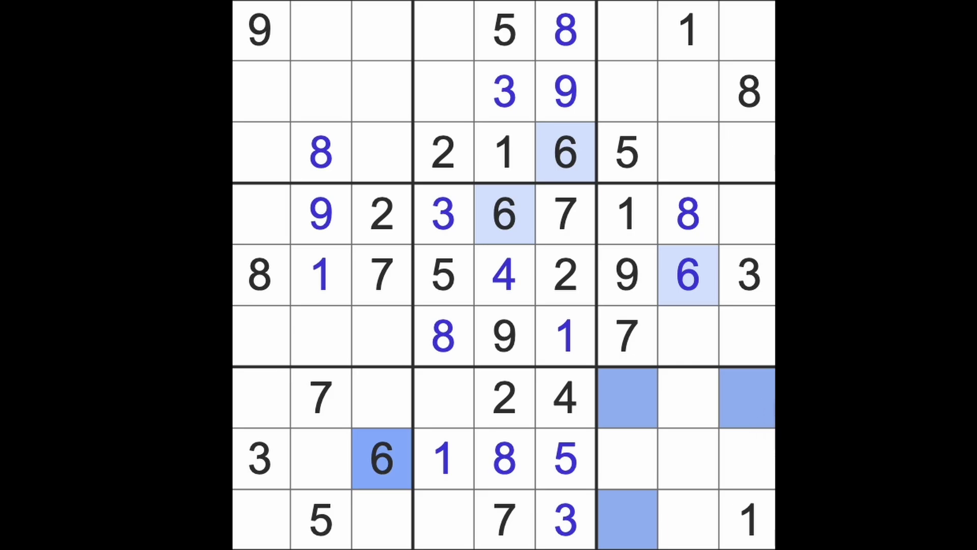
Deselect every marked cell with Escape.
key(Escape)
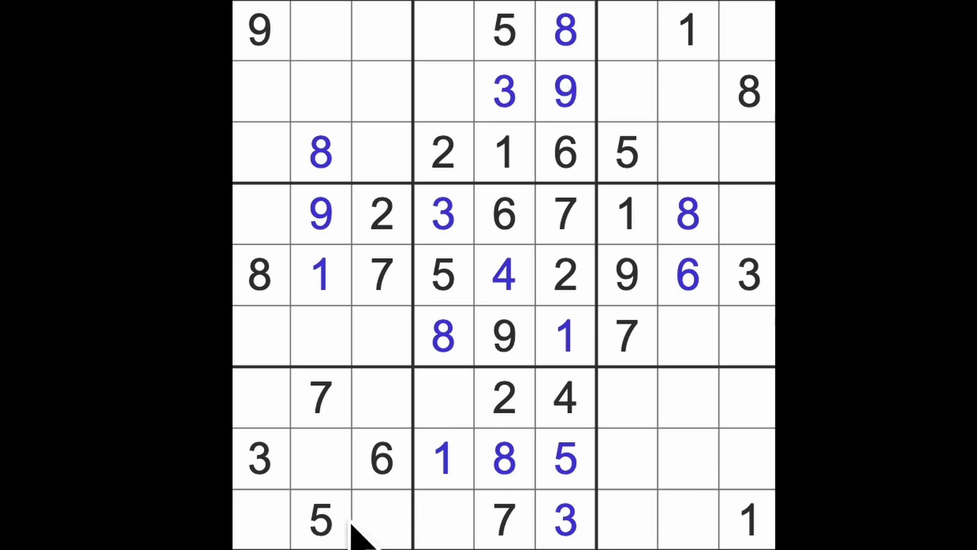
Scan column 2, row 3 and the top row, marking row 2's empty cells in columns 1 and 3.
drag(321, 519, 337, 30)
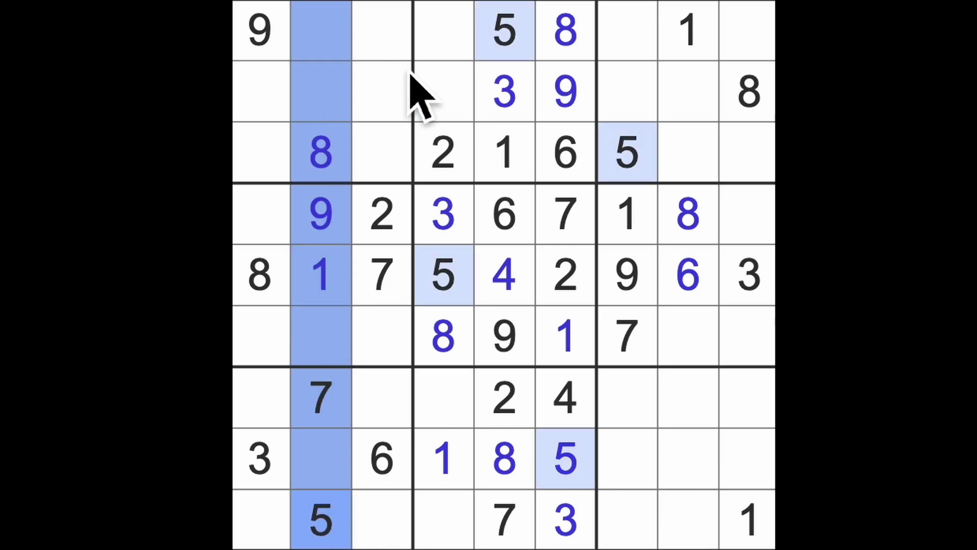
drag(623, 157, 256, 157)
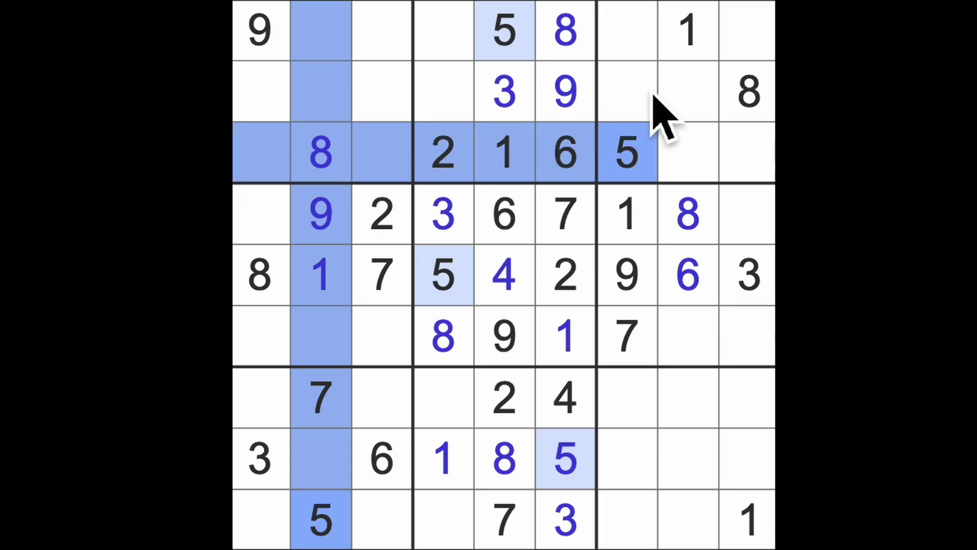
drag(688, 35, 367, 39)
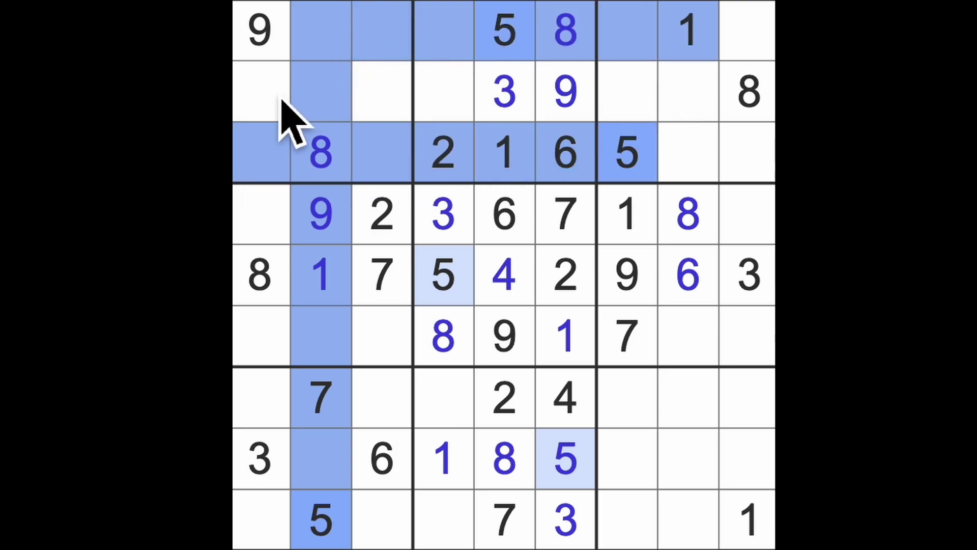
click(260, 92)
ctrl+click(382, 99)
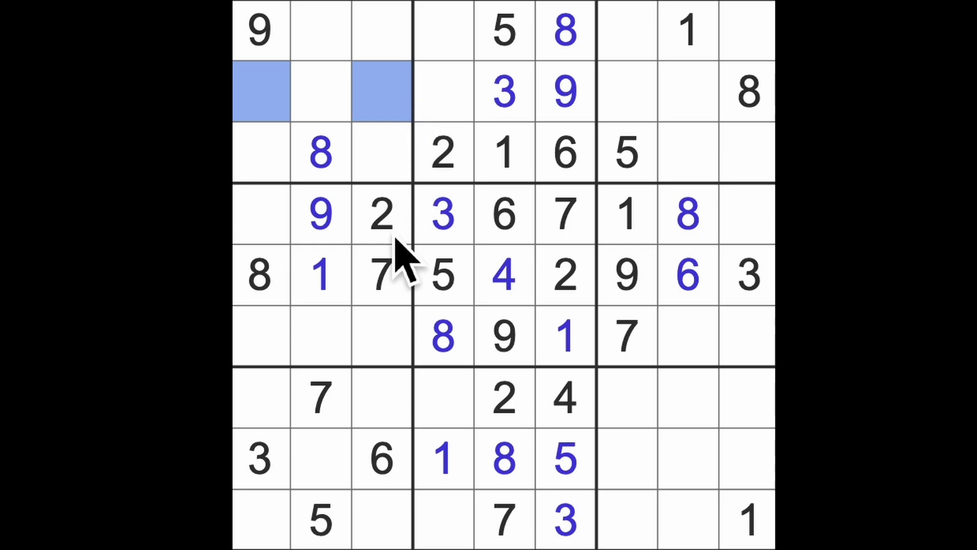
After tracing columns 2 and 3, place 7 at row 3, column 1, then select row 2, columns 1 and 3.
drag(392, 296, 379, 46)
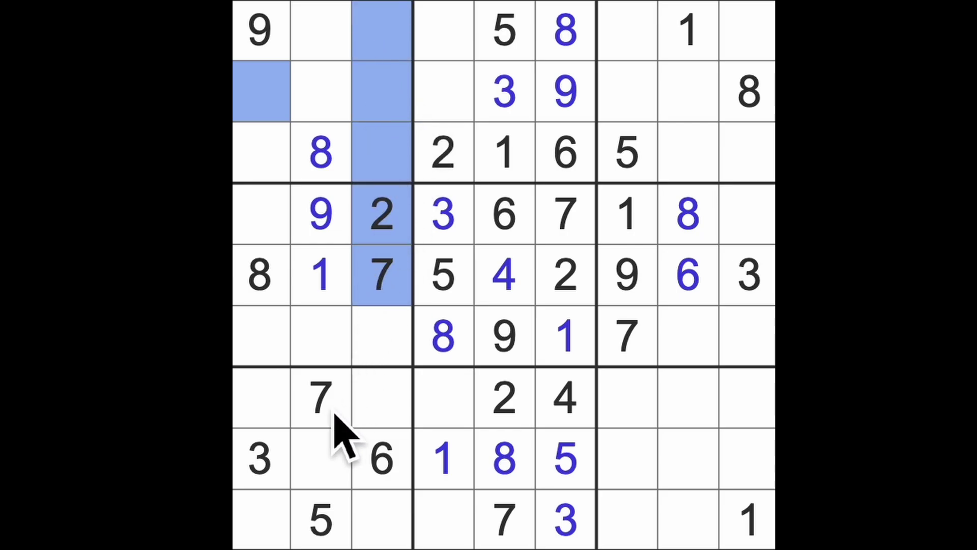
drag(336, 417, 348, 46)
click(283, 164)
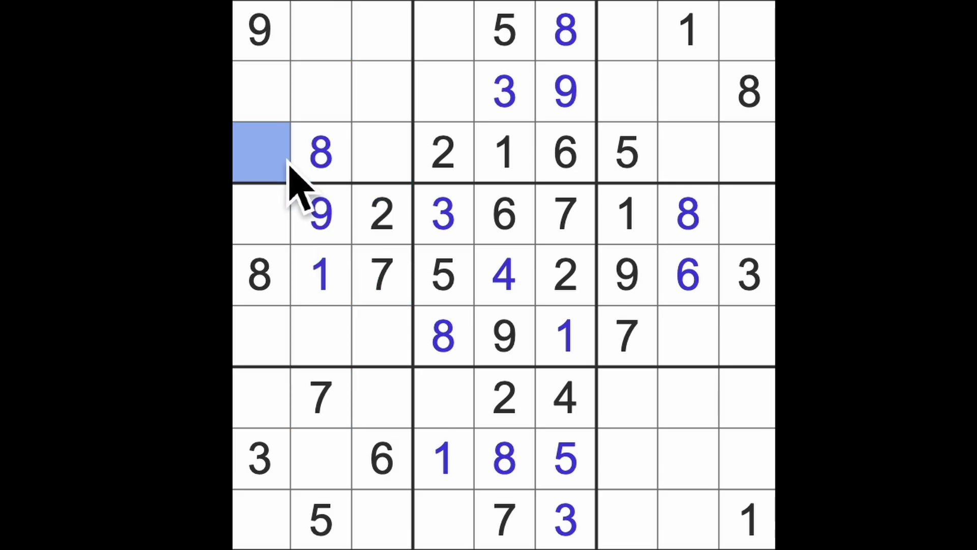
text(7)
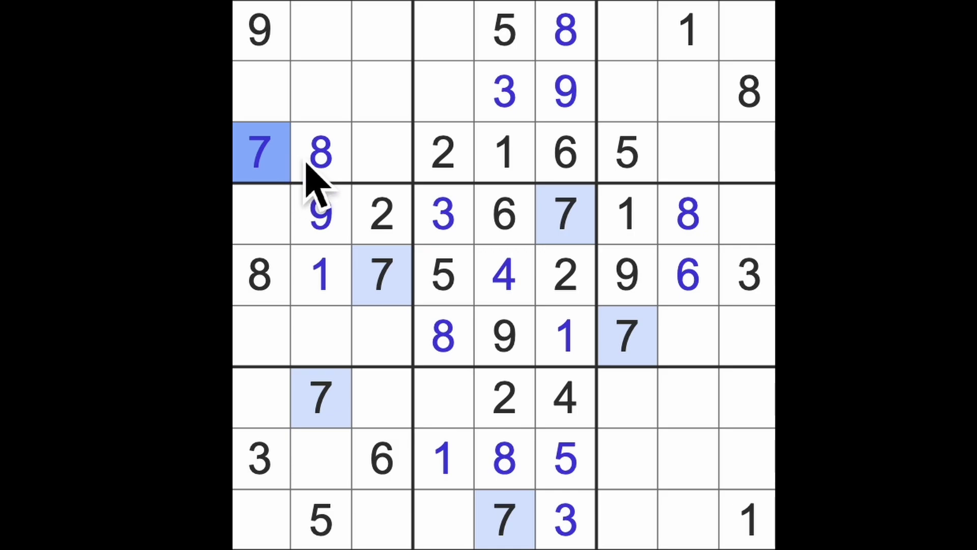
click(276, 103)
ctrl+click(397, 100)
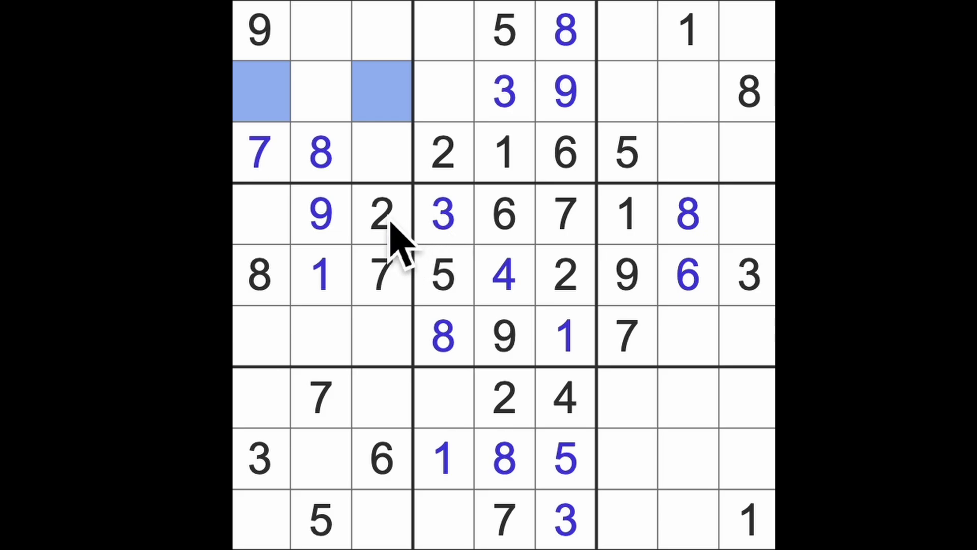
Shade columns 2 and 3 and the left boxes to place 2 at row 9, column 1.
drag(382, 218, 404, 42)
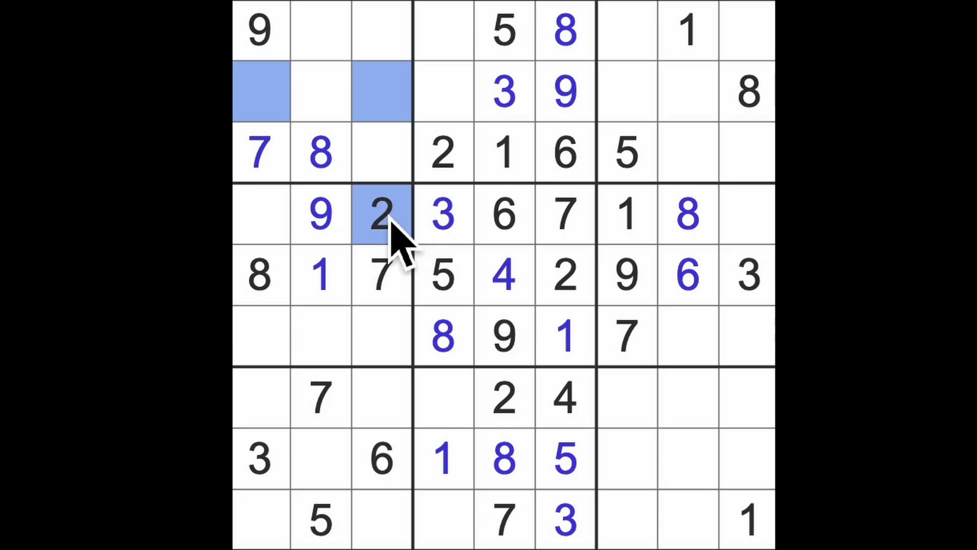
ctrl+click(321, 31)
ctrl+click(332, 103)
drag(329, 107, 321, 459)
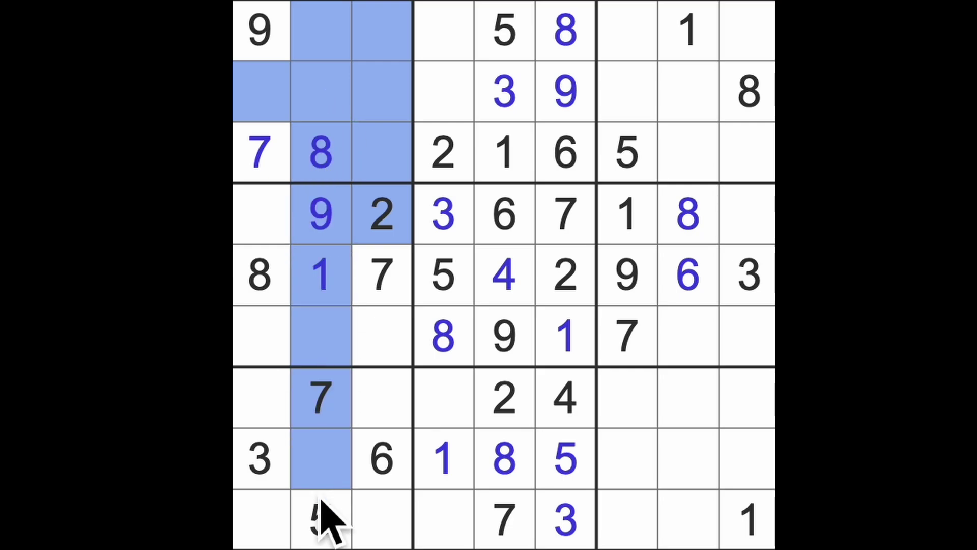
ctrl+click(381, 217)
ctrl+click(381, 274)
ctrl+click(504, 398)
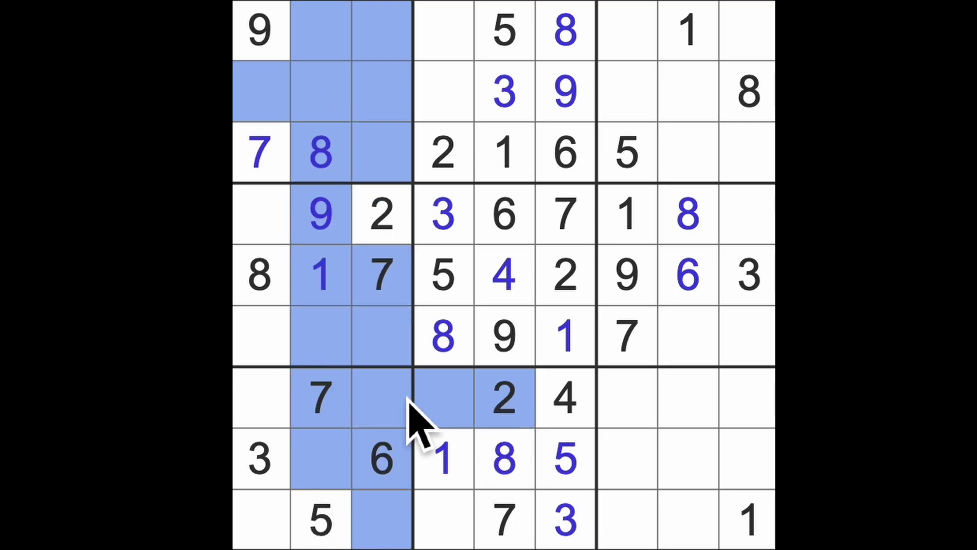
ctrl+click(259, 397)
click(263, 523)
text(2)
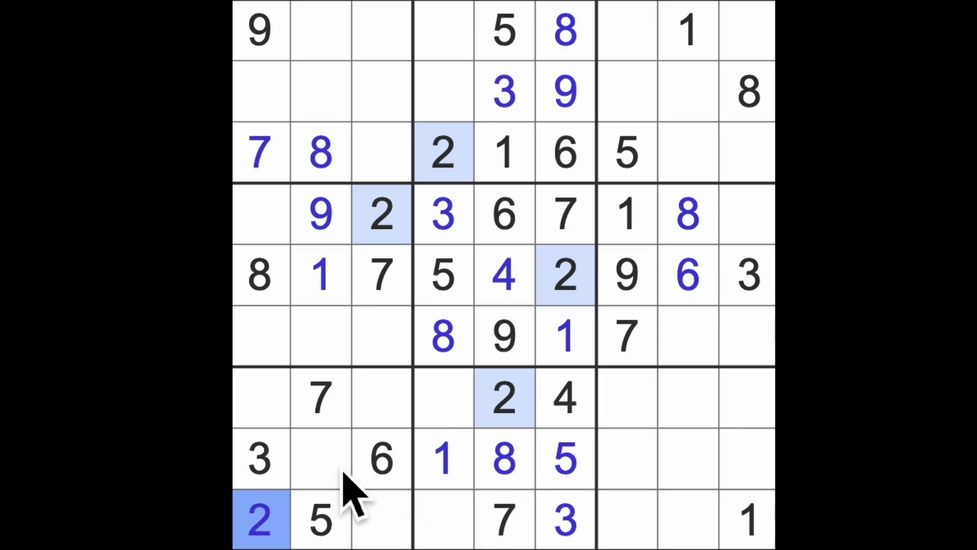
Shade row 8 and columns 2 and 7 to check the row 8 candidates.
drag(687, 458, 749, 458)
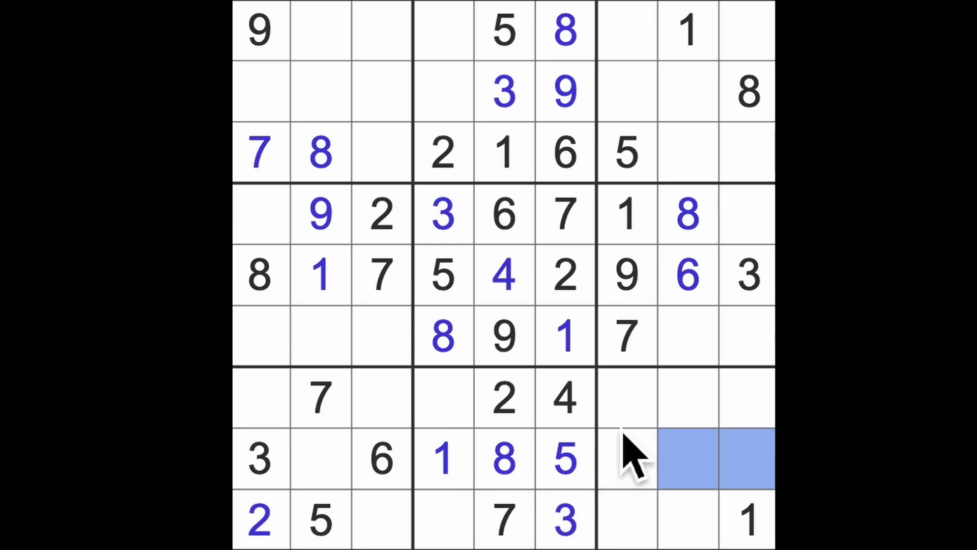
drag(321, 214, 321, 459)
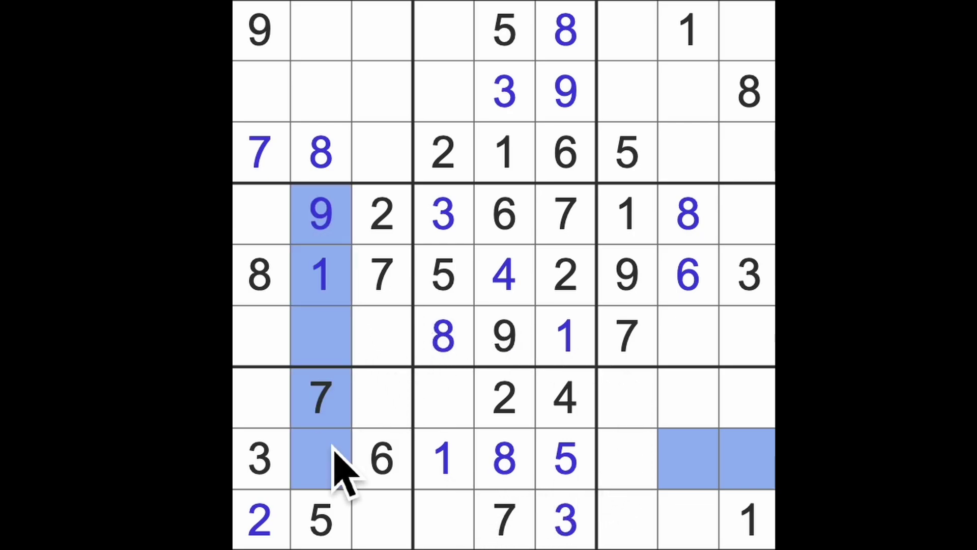
drag(626, 275, 627, 459)
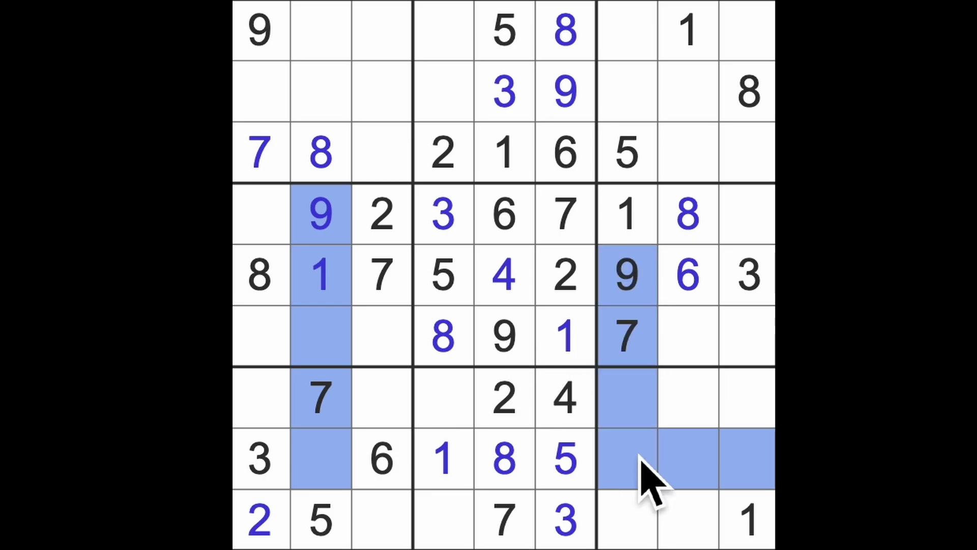
click(692, 458)
click(626, 459)
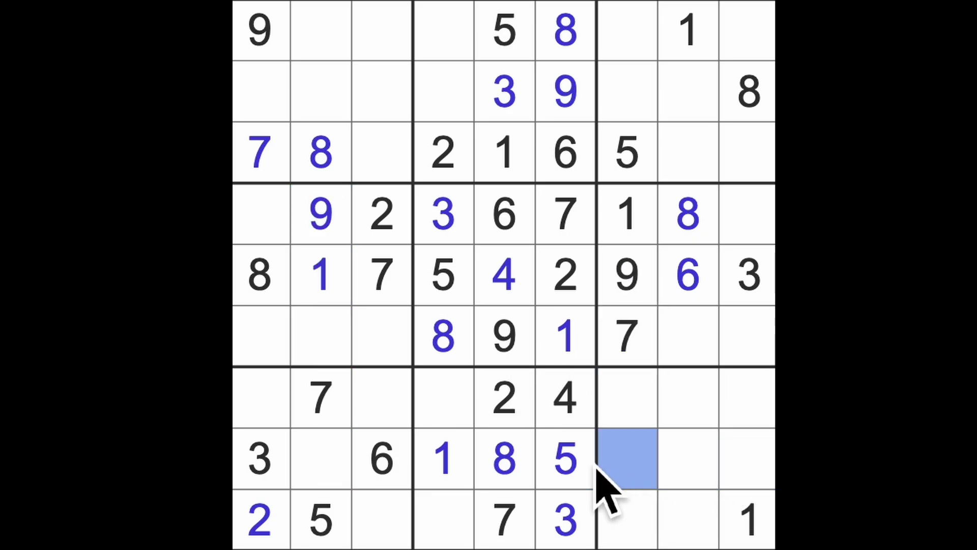
Place 4 at row 8, column 2 and 2 at row 8, column 7.
ctrl+click(320, 458)
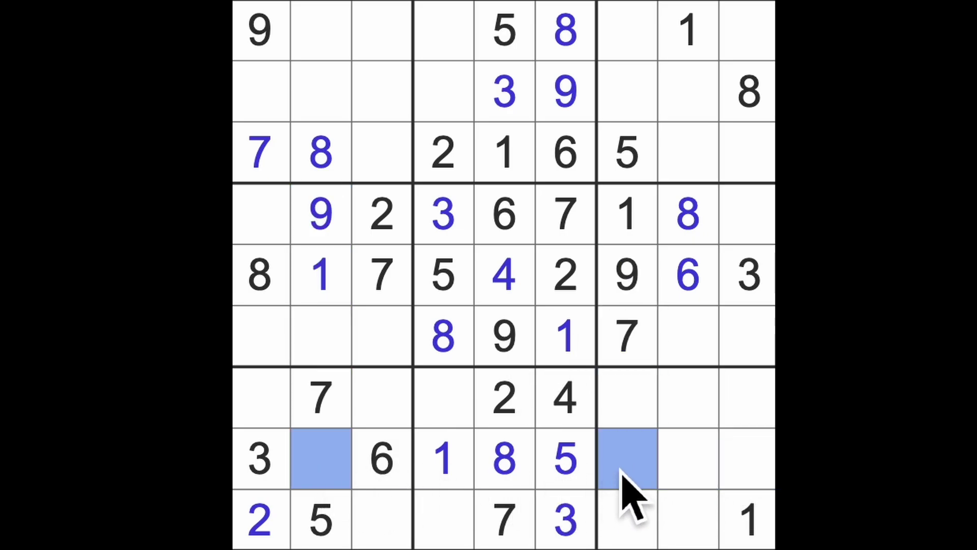
ctrl+click(260, 519)
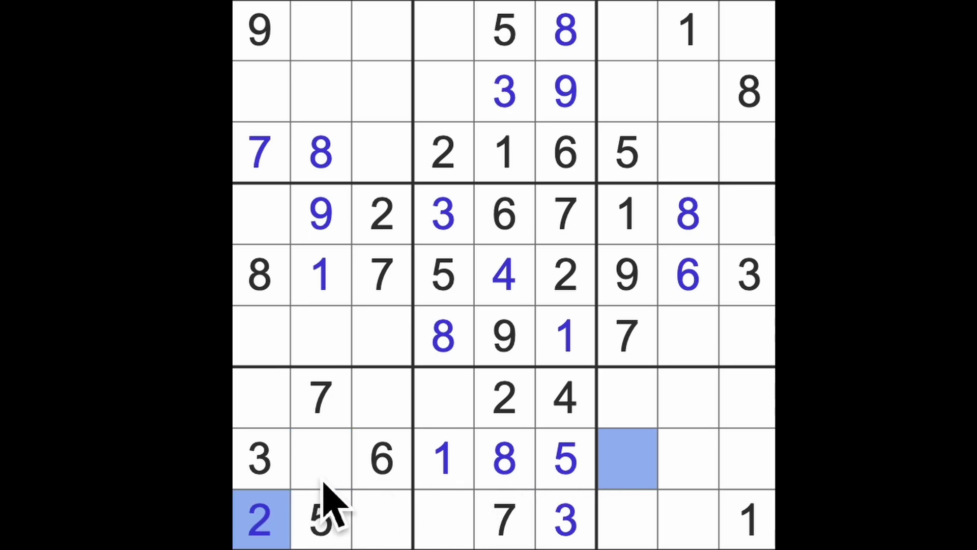
click(325, 462)
text(4)
click(628, 458)
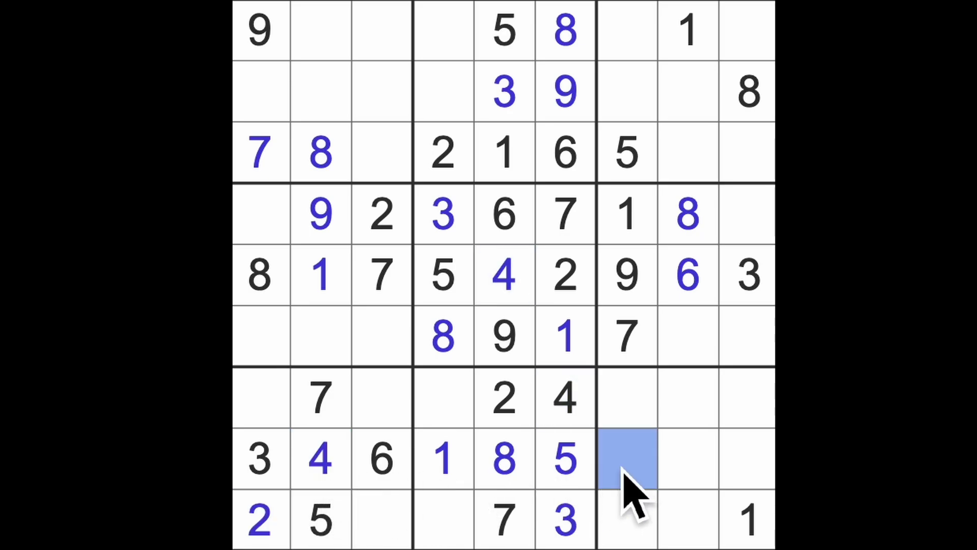
text(2)
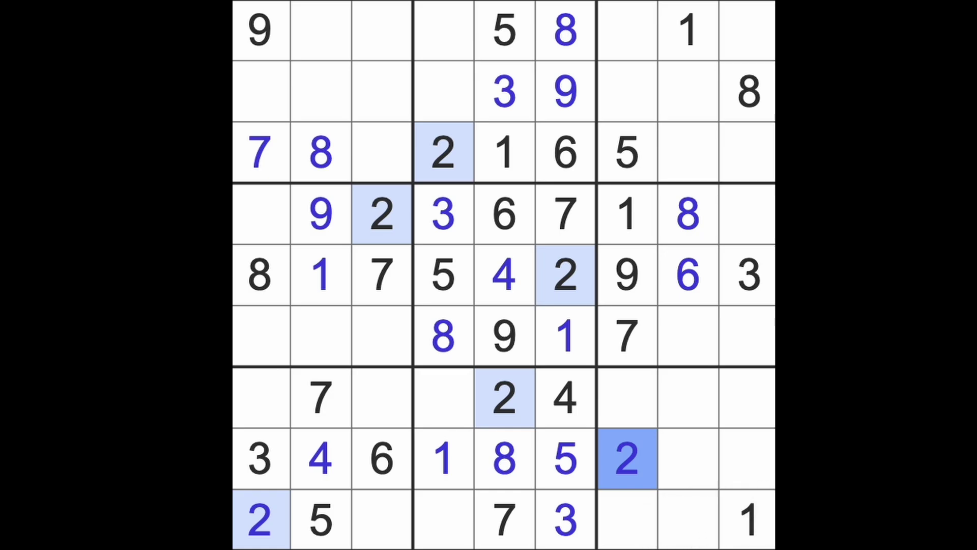
click(752, 524)
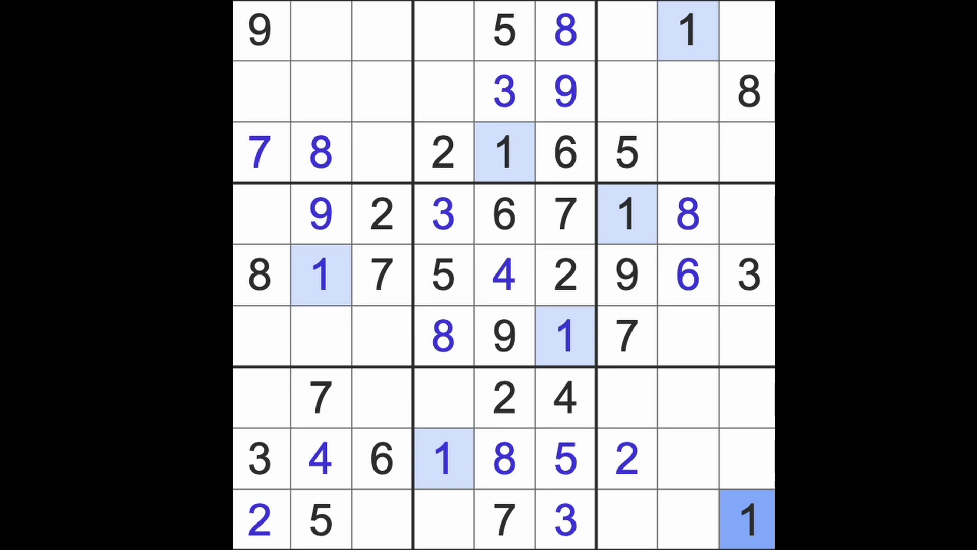
click(628, 459)
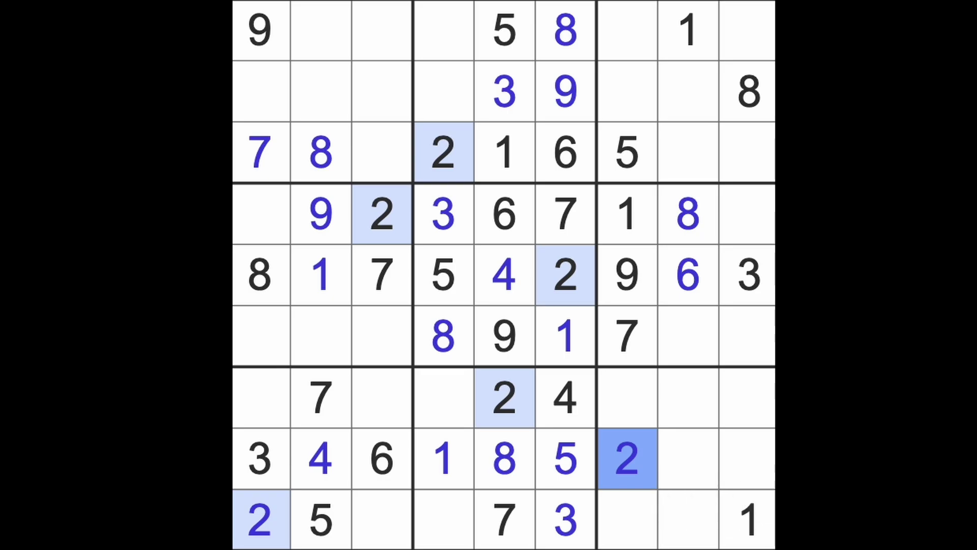
click(753, 283)
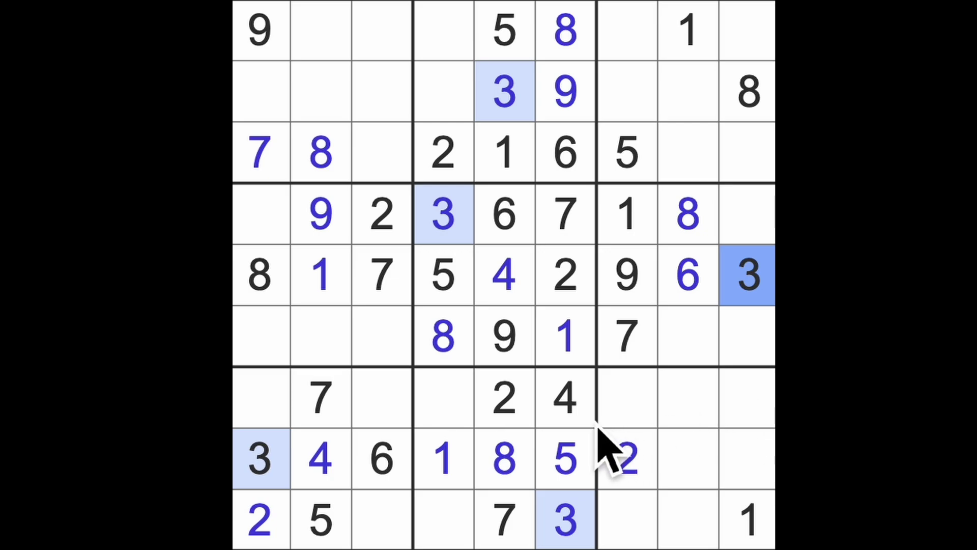
click(565, 397)
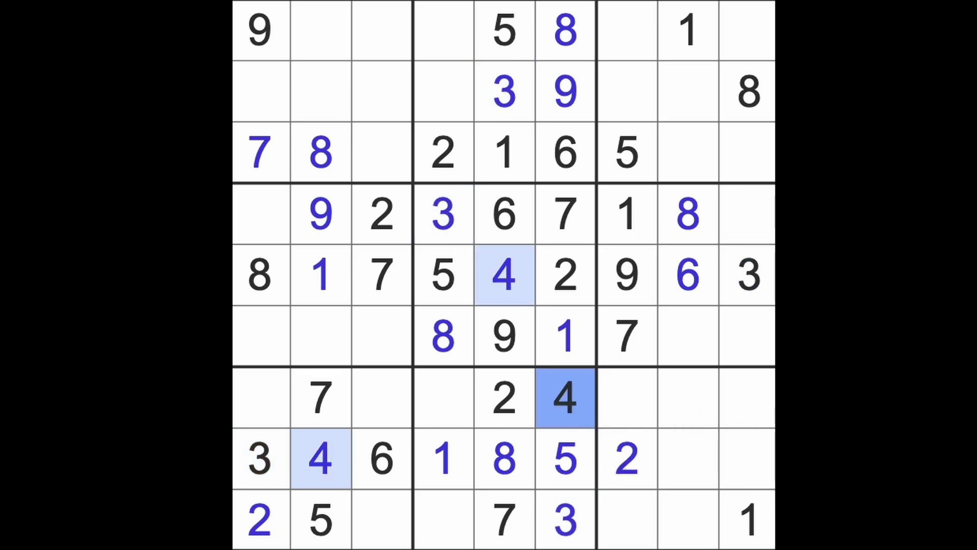
click(589, 460)
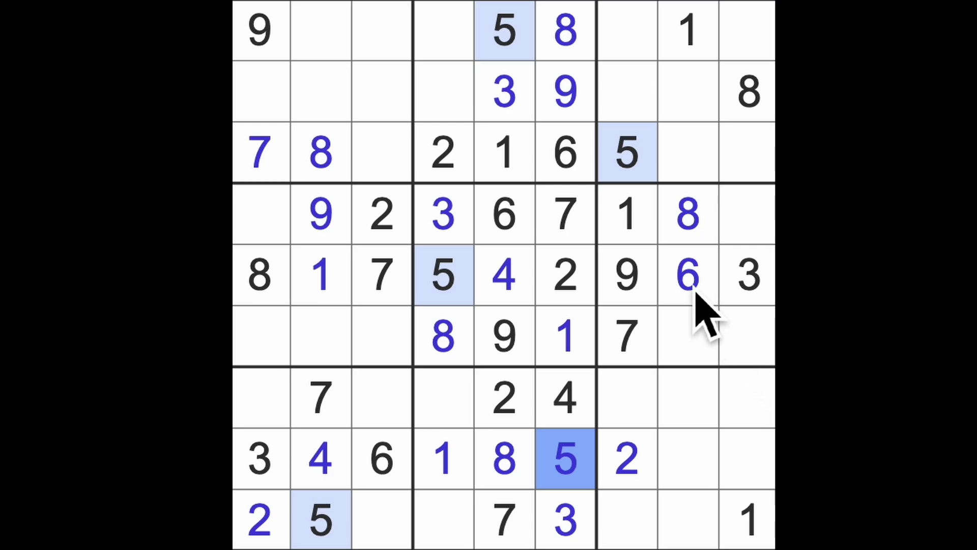
click(690, 275)
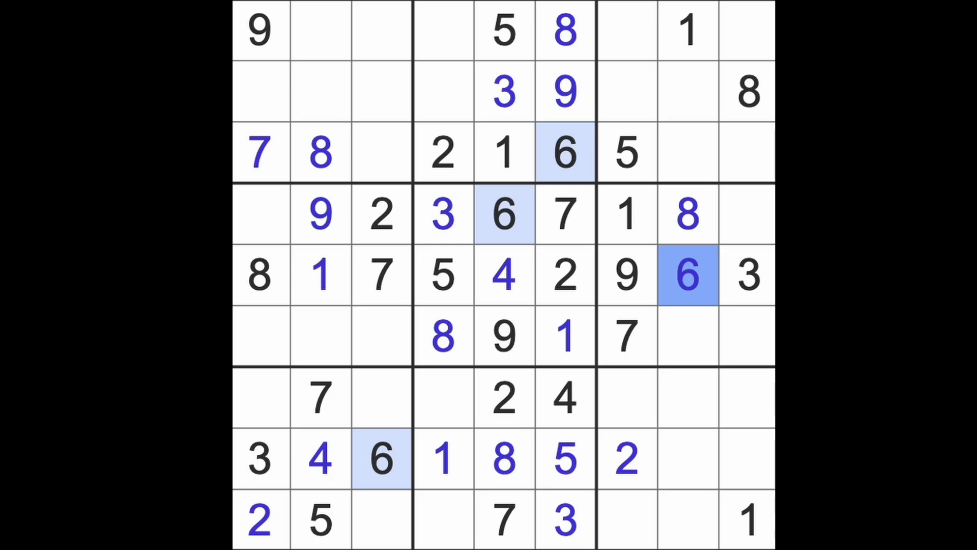
click(628, 336)
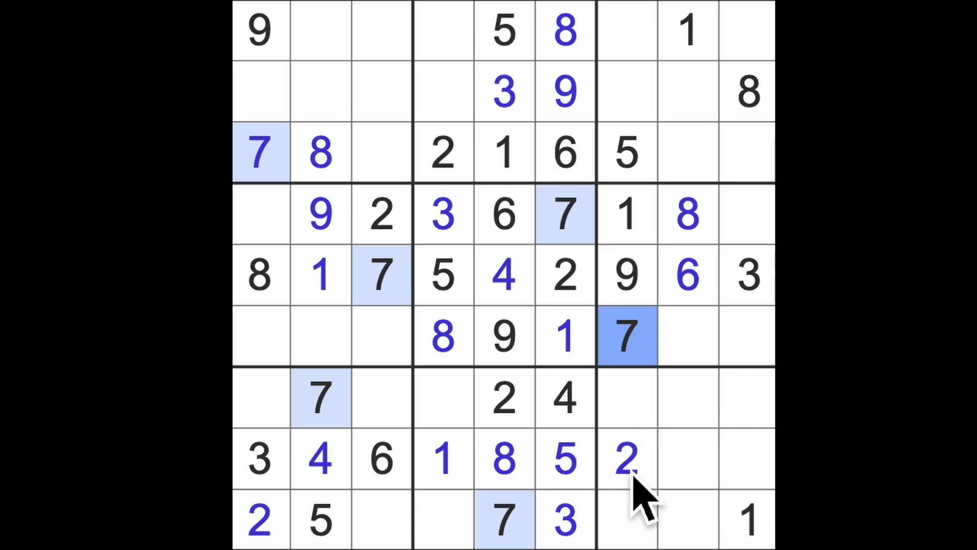
click(628, 459)
drag(628, 458, 645, 73)
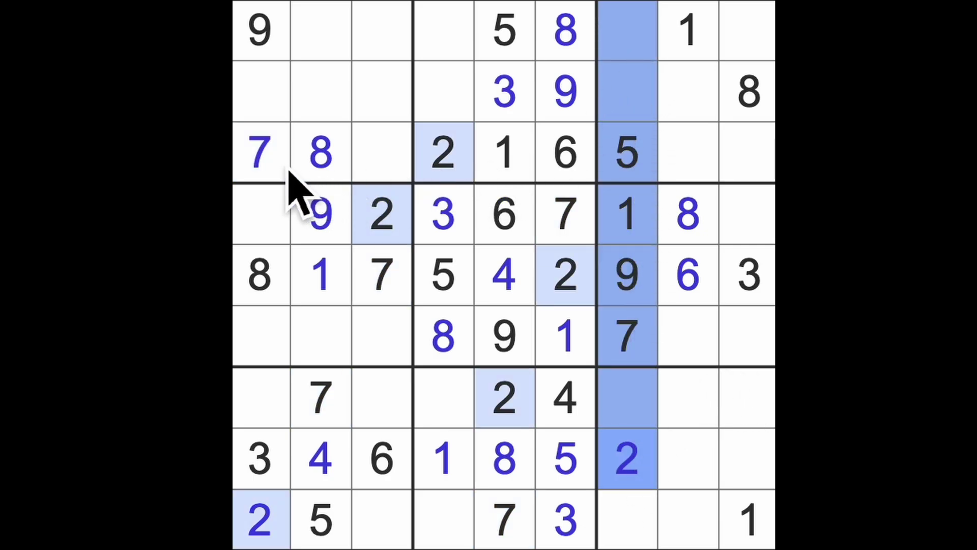
drag(260, 154, 748, 153)
click(687, 91)
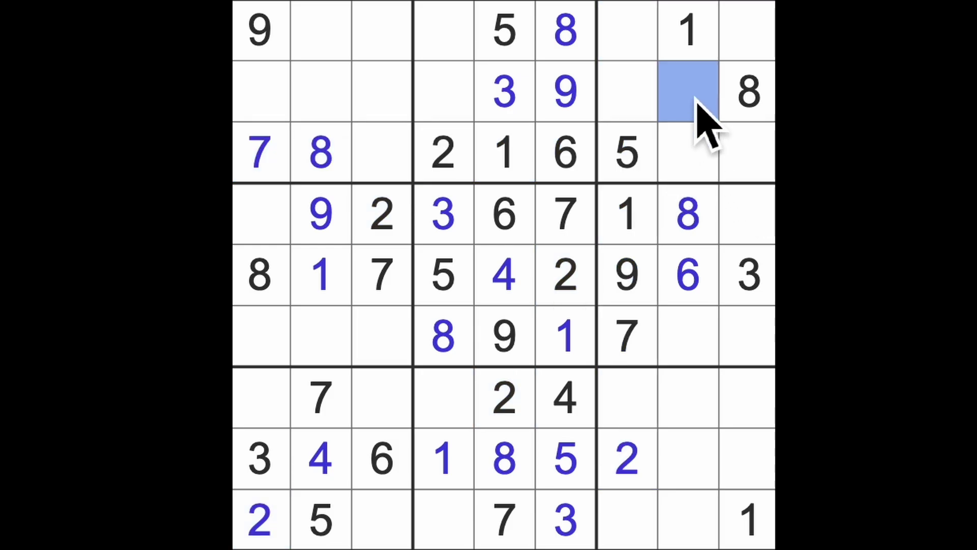
drag(687, 92, 749, 31)
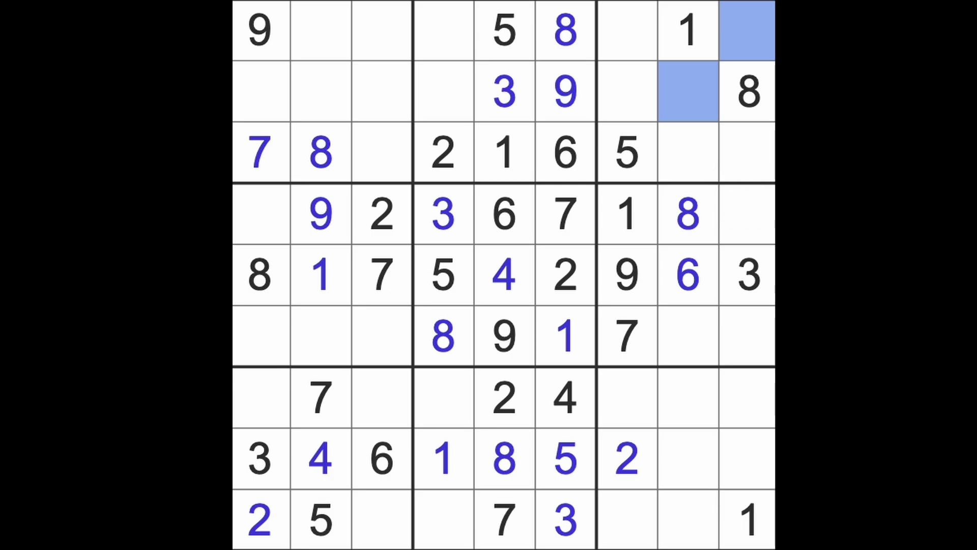
Shade row 3, columns 7 and 8, and row 8 to check candidates.
click(567, 153)
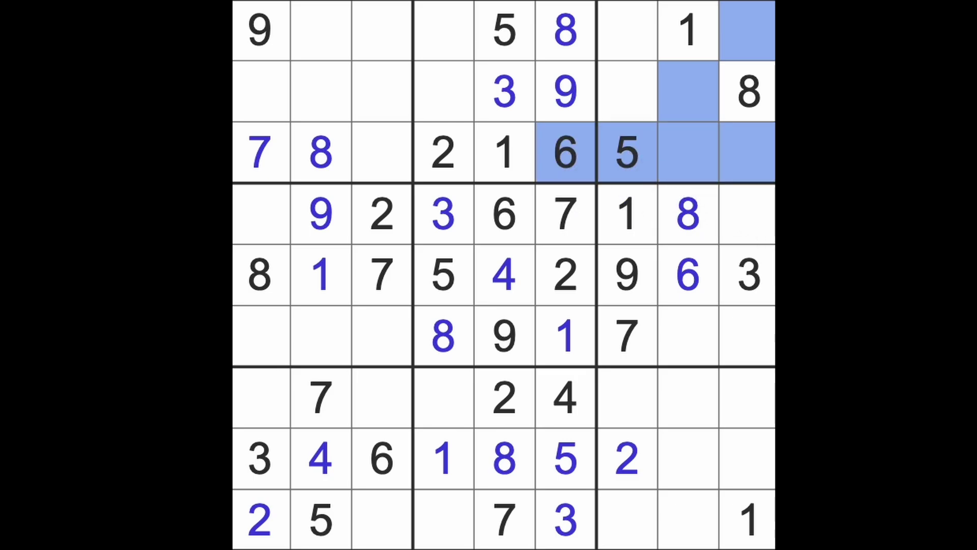
click(626, 38)
click(630, 92)
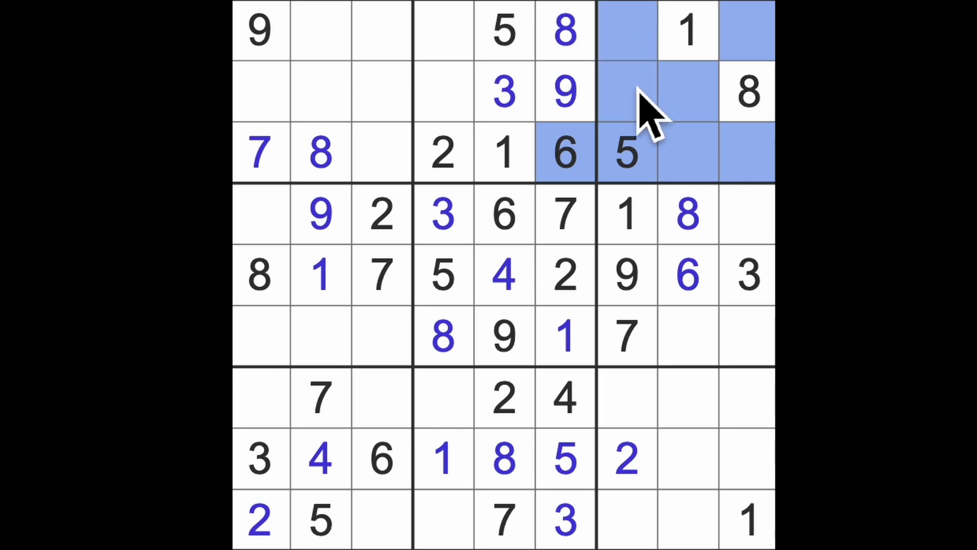
drag(630, 215, 630, 535)
drag(691, 274, 697, 538)
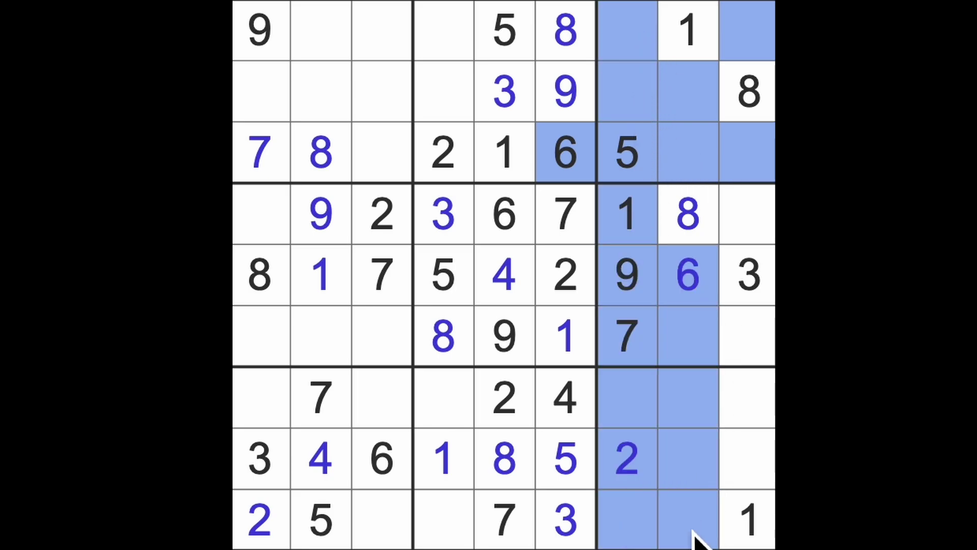
drag(381, 458, 751, 458)
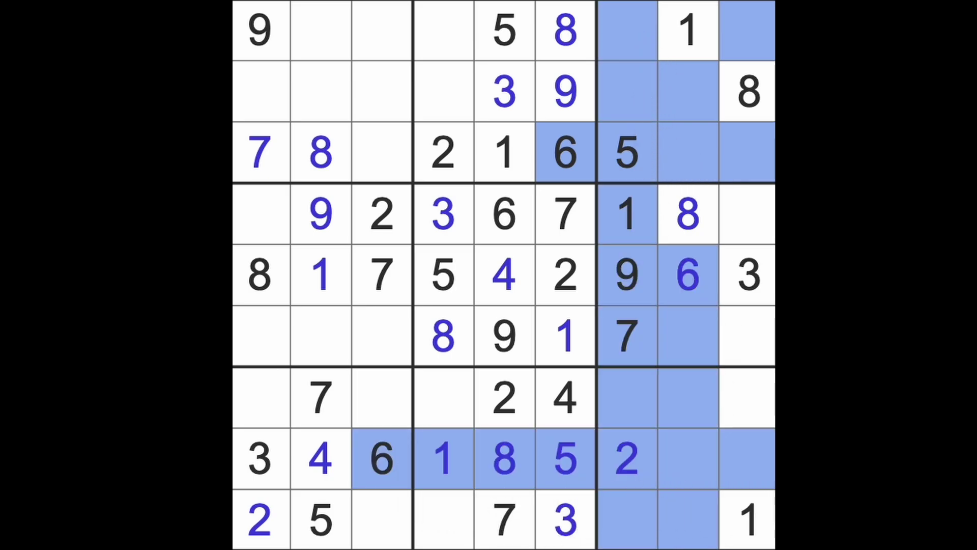
Fill empty cells in rows 7 and 9, including 9s at row 7 column 4 and row 9 column 3.
click(752, 401)
text(6)
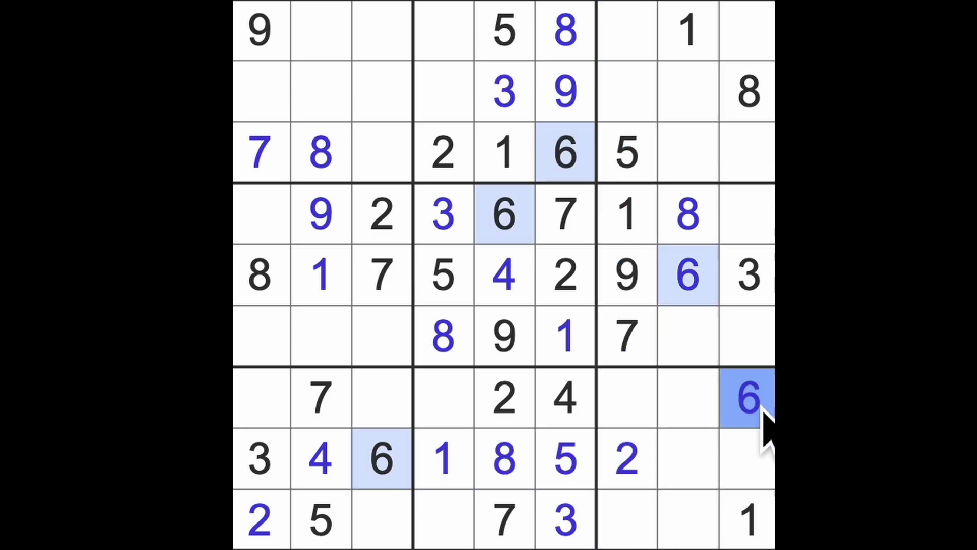
drag(751, 401, 443, 401)
click(444, 521)
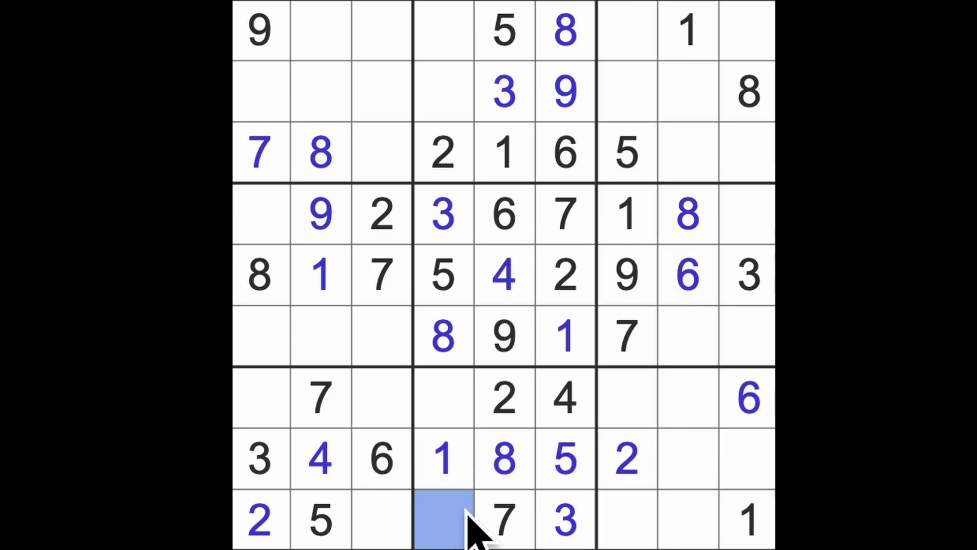
text(6)
click(444, 399)
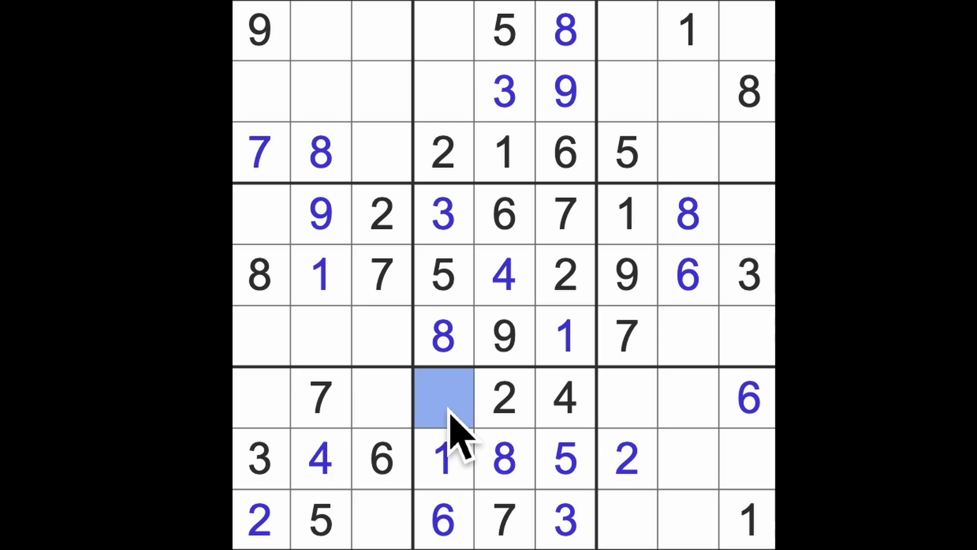
text(9)
drag(260, 398, 382, 399)
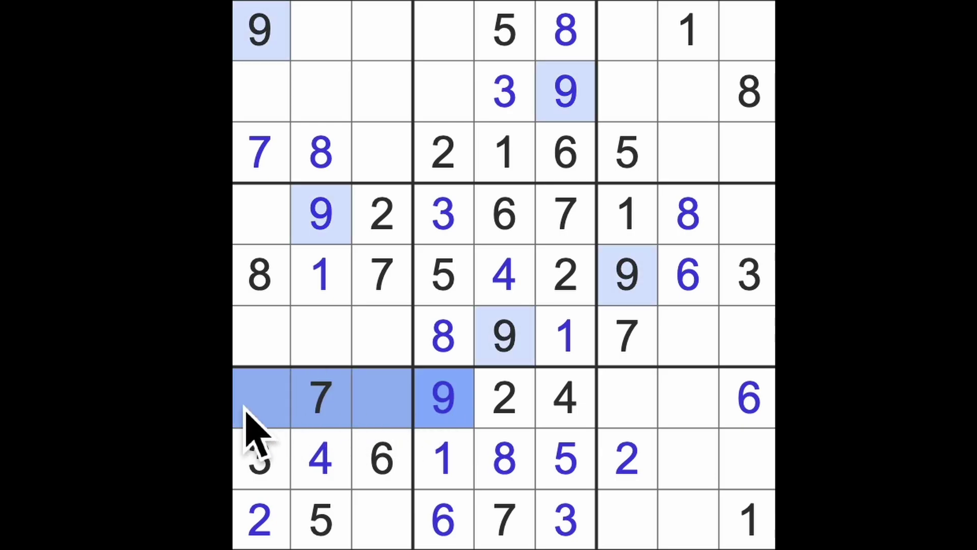
click(382, 521)
text(9)
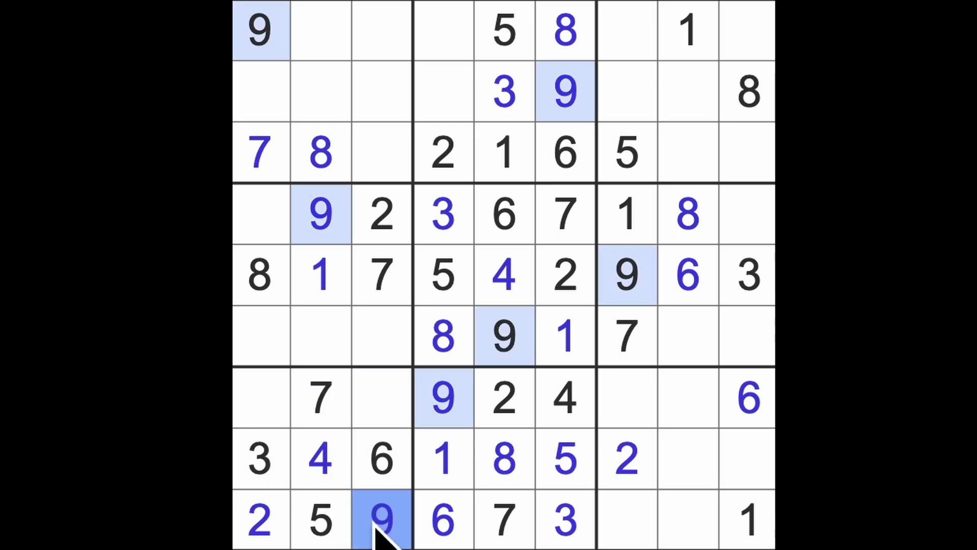
Check column 1, then place 8 at row 7, column 3 and 1 at row 7, column 1.
click(260, 275)
drag(259, 275, 260, 397)
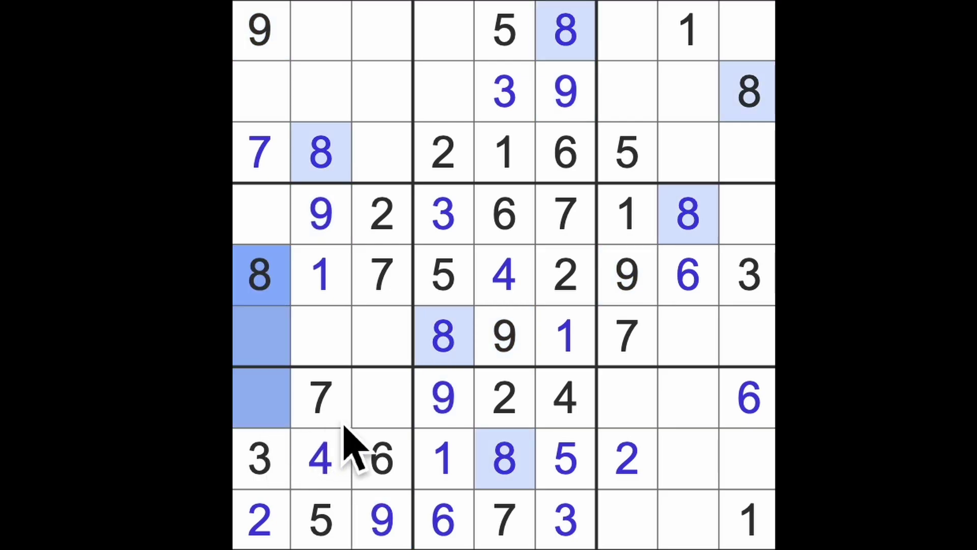
click(382, 398)
text(8)
click(280, 413)
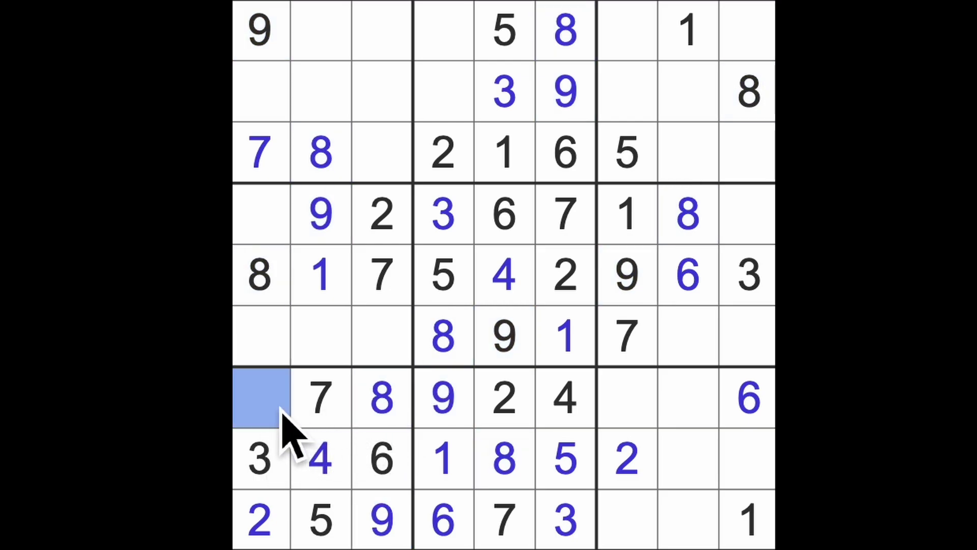
text(1)
Mark column 1 and the top-left box candidates, then place 1 at row 2, column 3.
drag(260, 336, 260, 91)
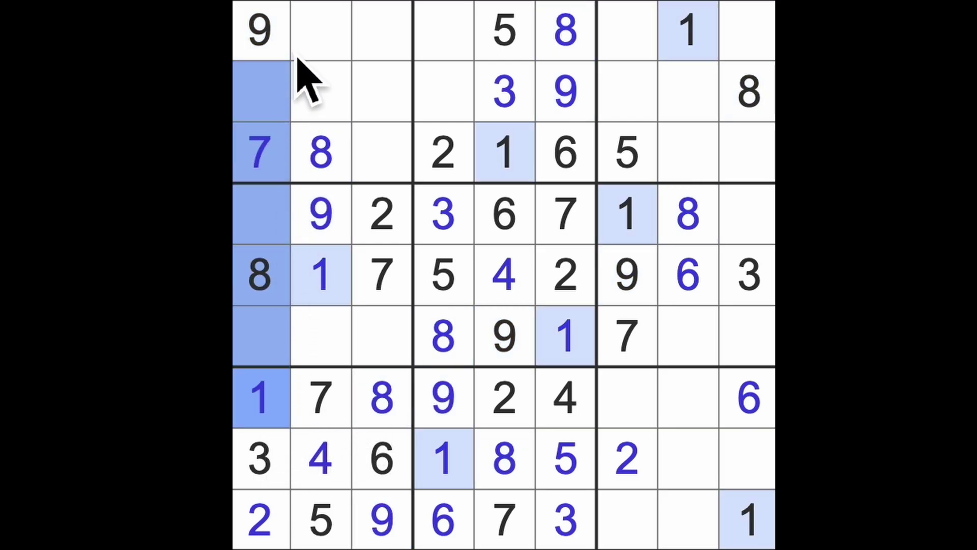
click(321, 92)
click(443, 153)
click(382, 153)
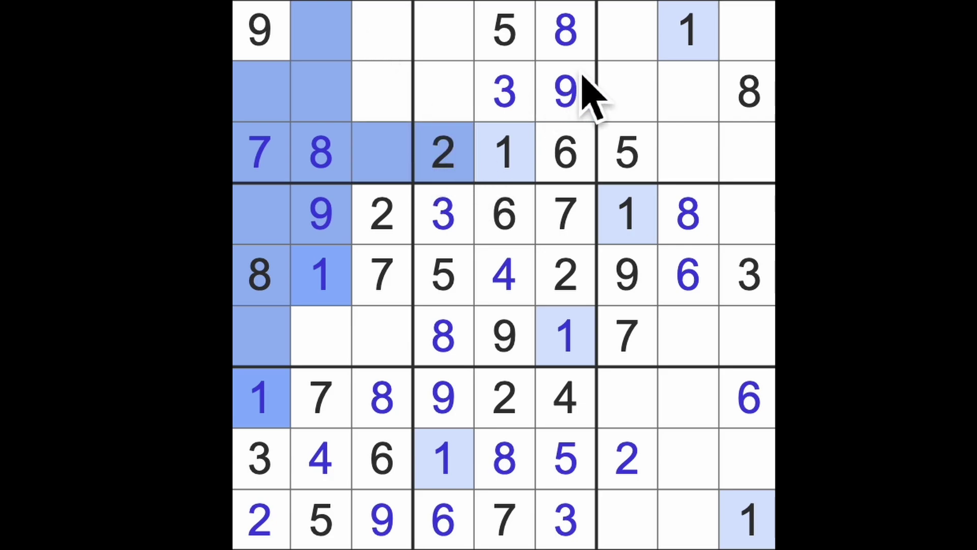
click(626, 31)
click(400, 126)
text(1)
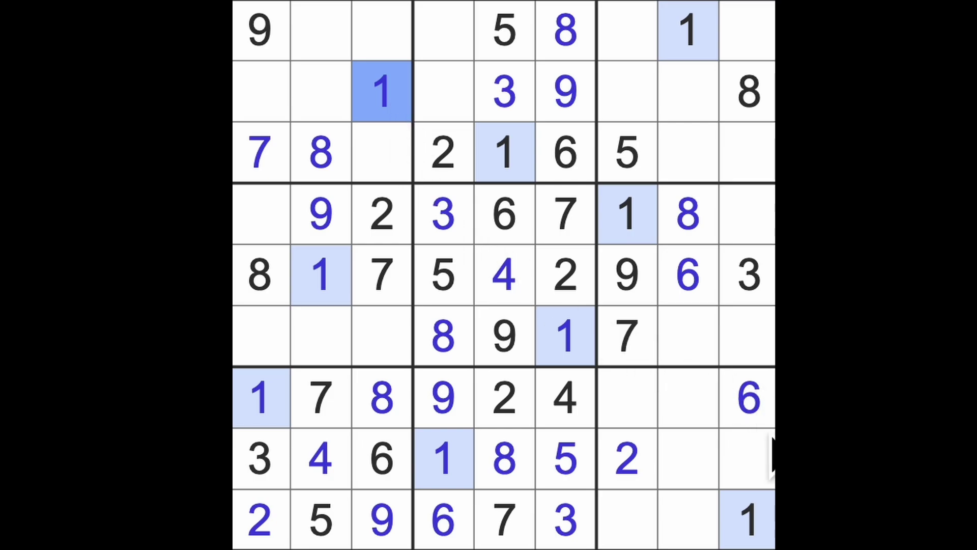
Check rows 7–8 and column 7, then put 5 at row 7 column 8 and 3 at column 7.
drag(756, 459, 722, 477)
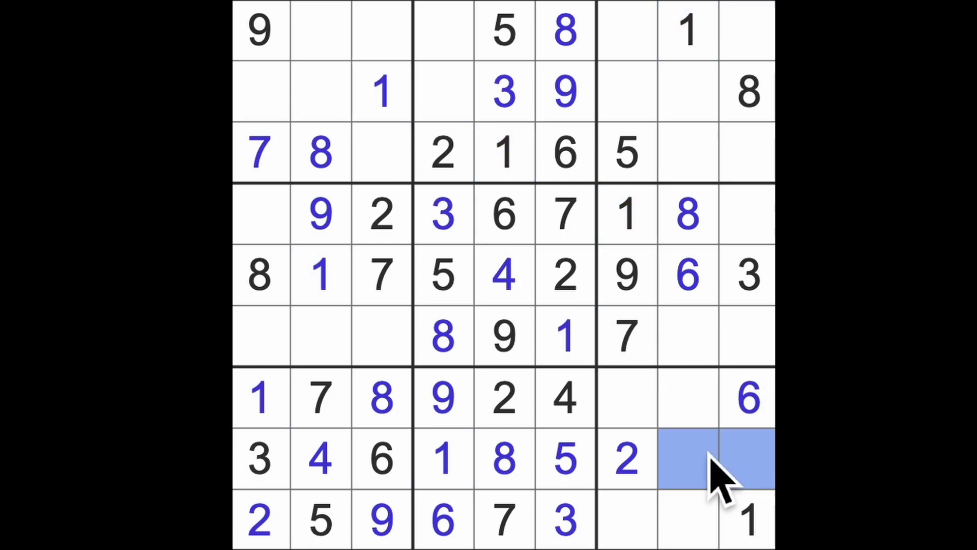
drag(634, 397, 688, 405)
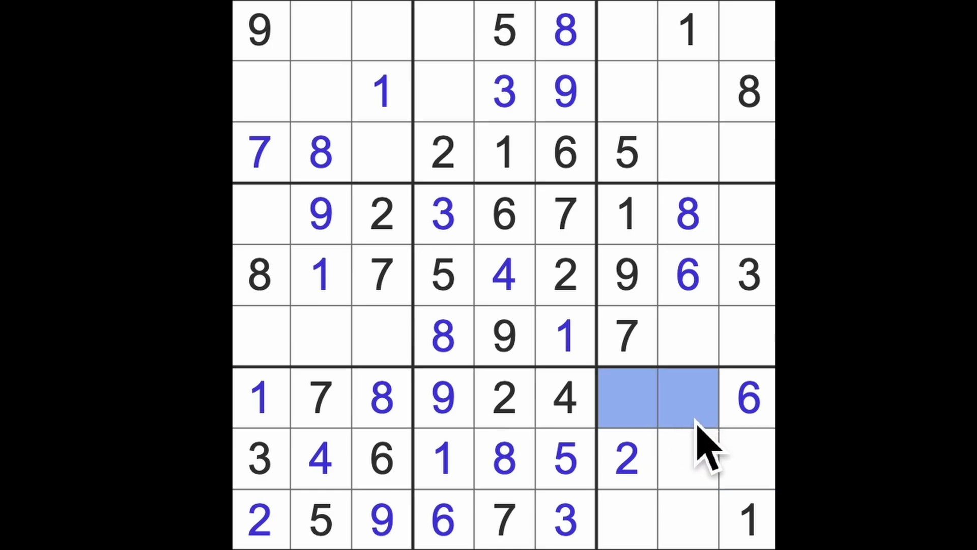
drag(626, 152, 634, 404)
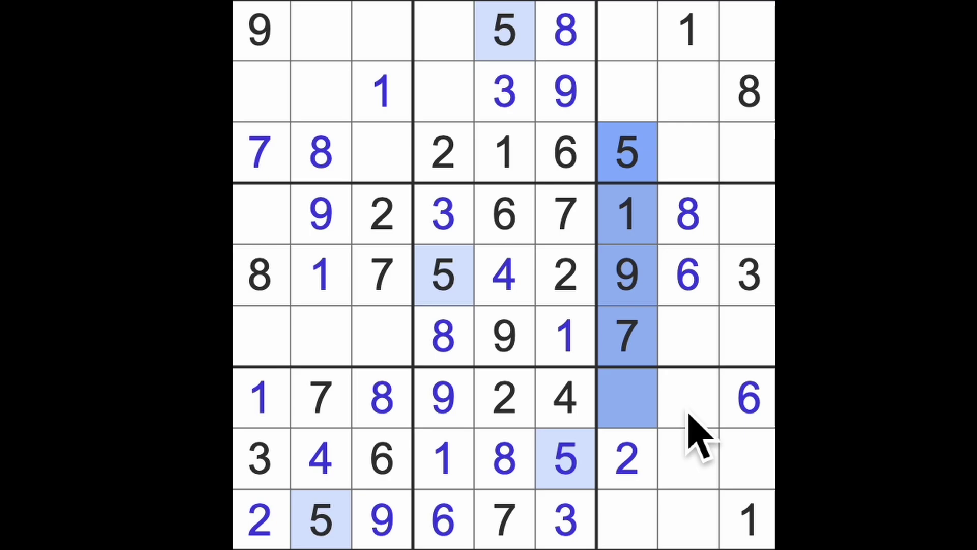
click(691, 398)
text(5)
click(646, 412)
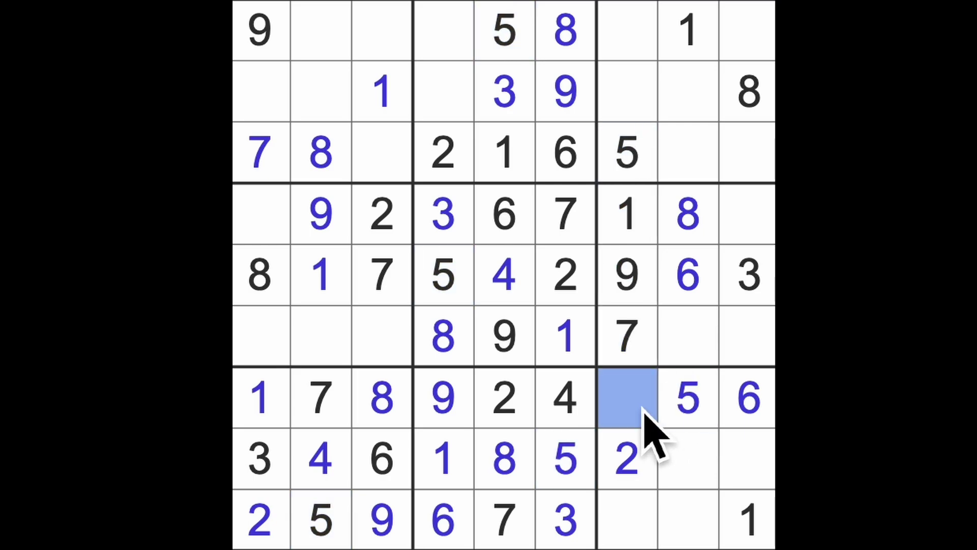
text(3)
Finish the bottom row with 8 in column 7 and 4 in column 8.
click(687, 527)
drag(687, 527, 649, 527)
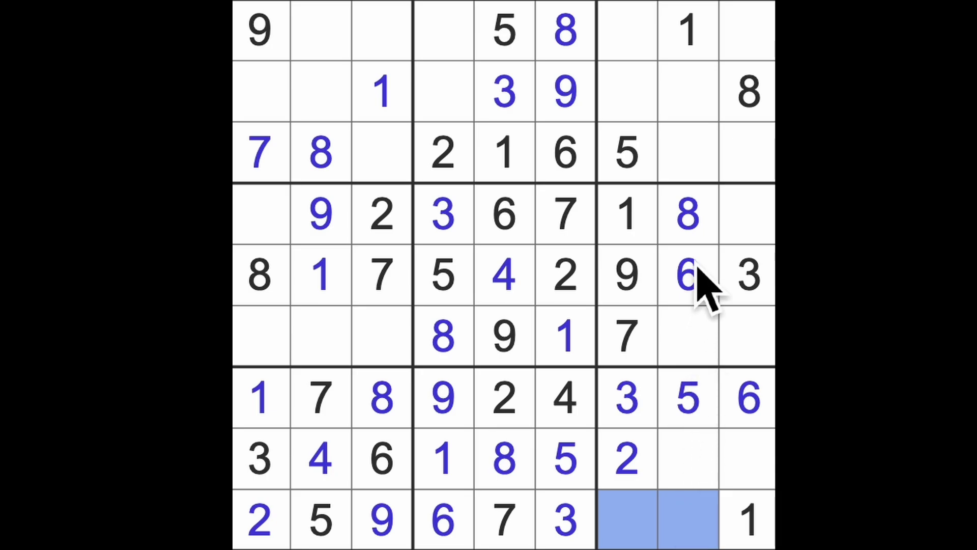
drag(688, 214, 687, 527)
click(634, 523)
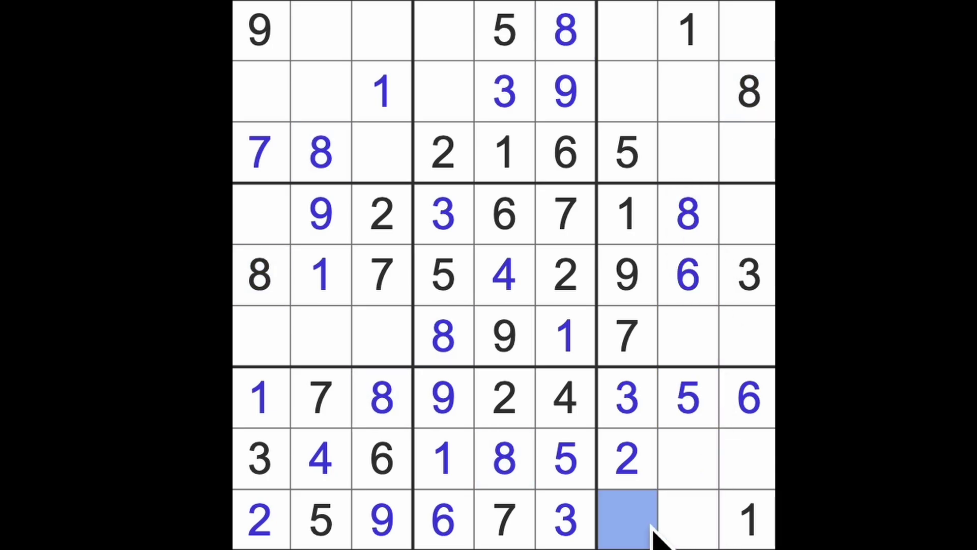
text(8)
click(688, 523)
text(4)
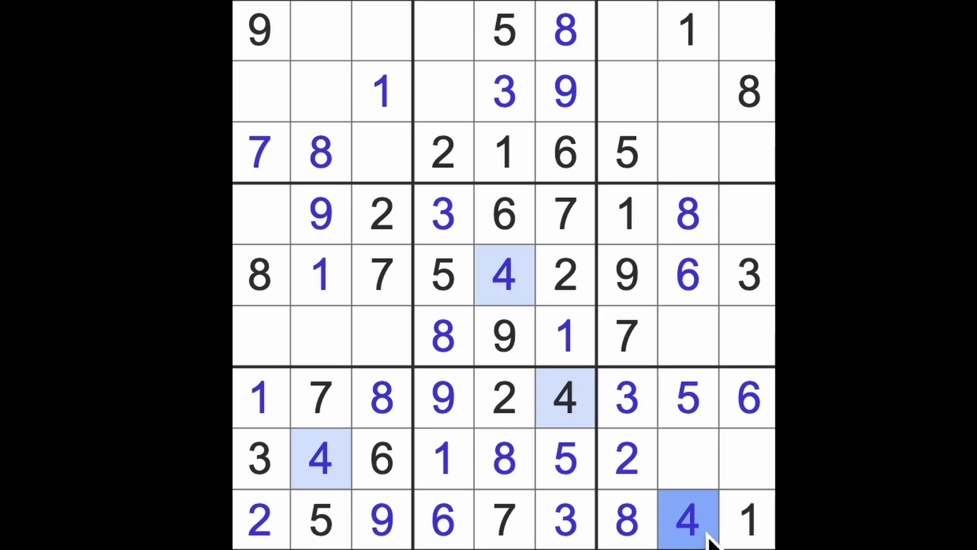
Highlight all 1s and 2s, then inspect the empty row 2, column 8 and top-right cells.
click(749, 519)
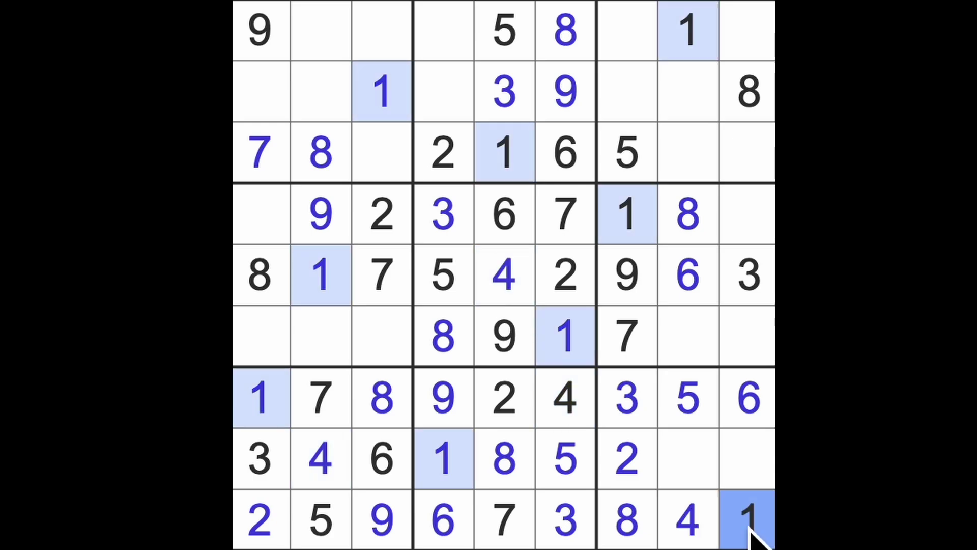
click(641, 459)
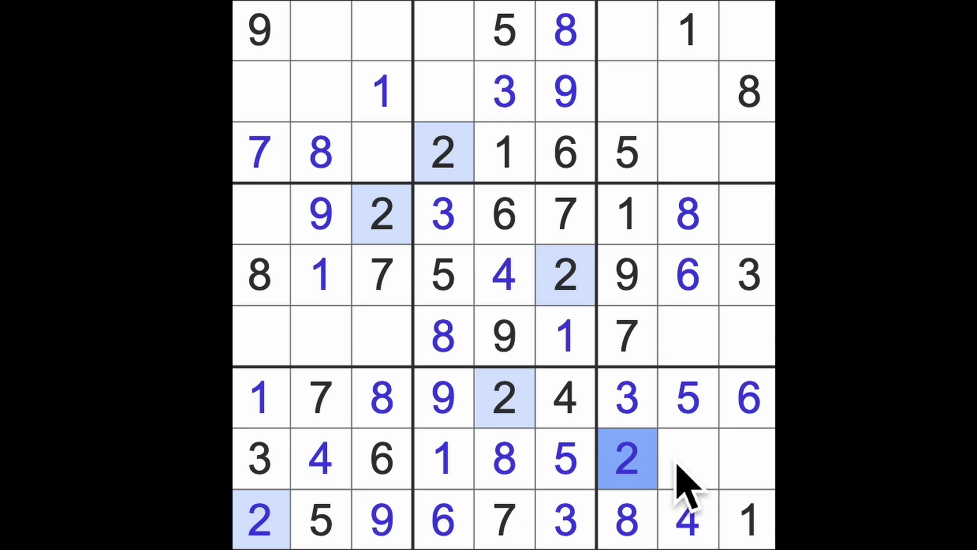
click(701, 122)
click(748, 30)
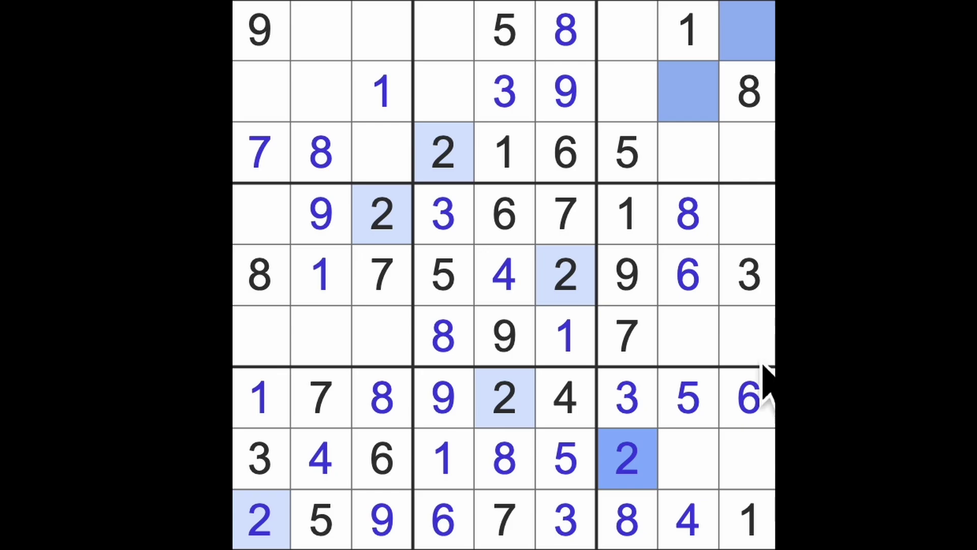
Highlight the 3s and columns 7 and 9, then fill row 3, columns 8 and 9.
click(748, 275)
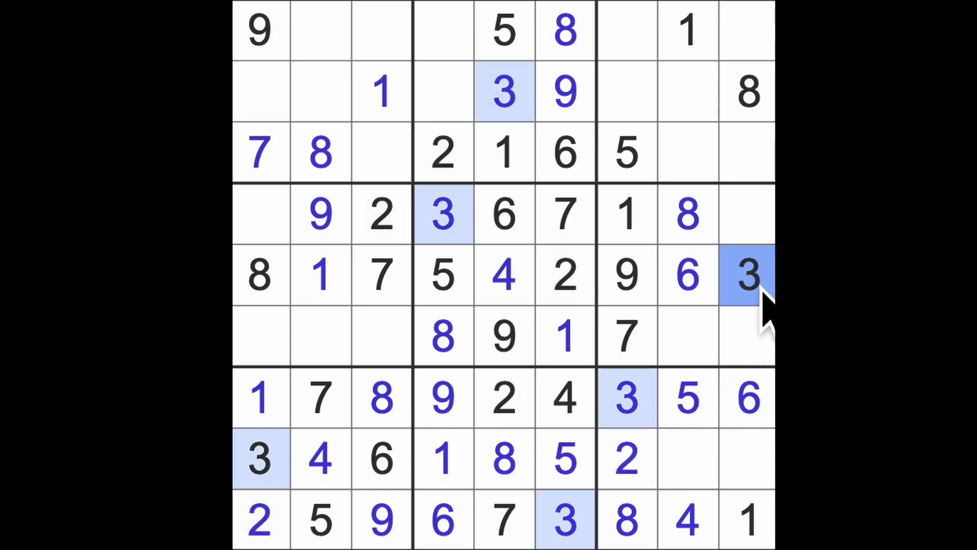
drag(749, 276, 752, 23)
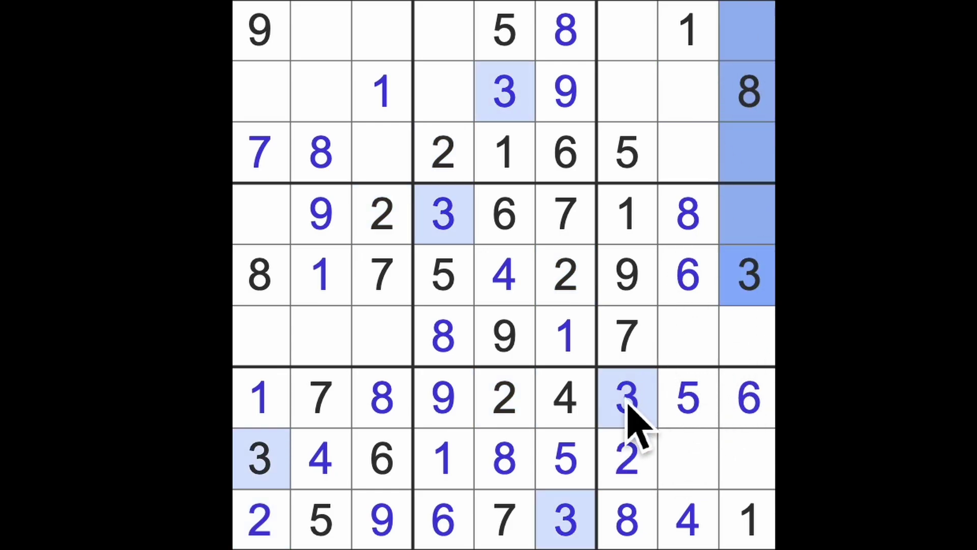
drag(626, 398, 641, 61)
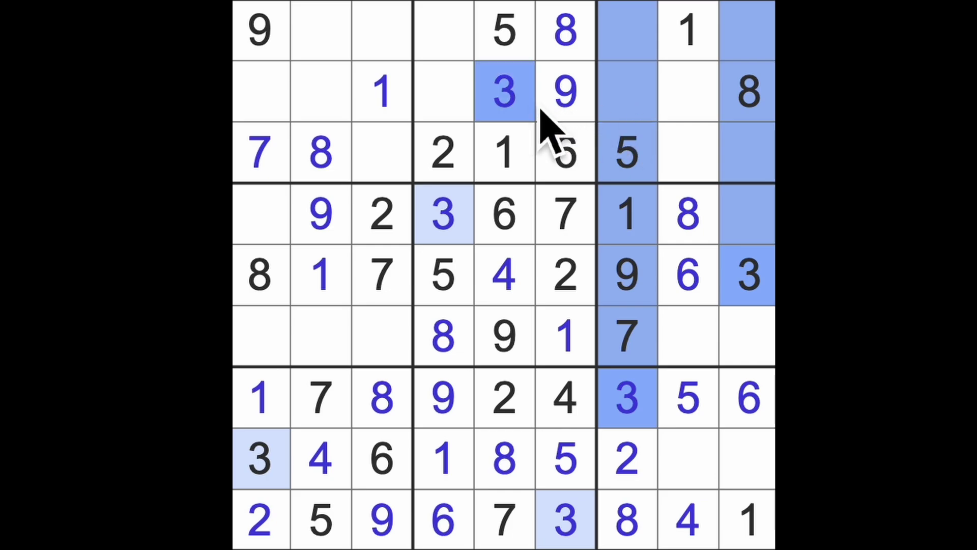
click(690, 153)
text(3)
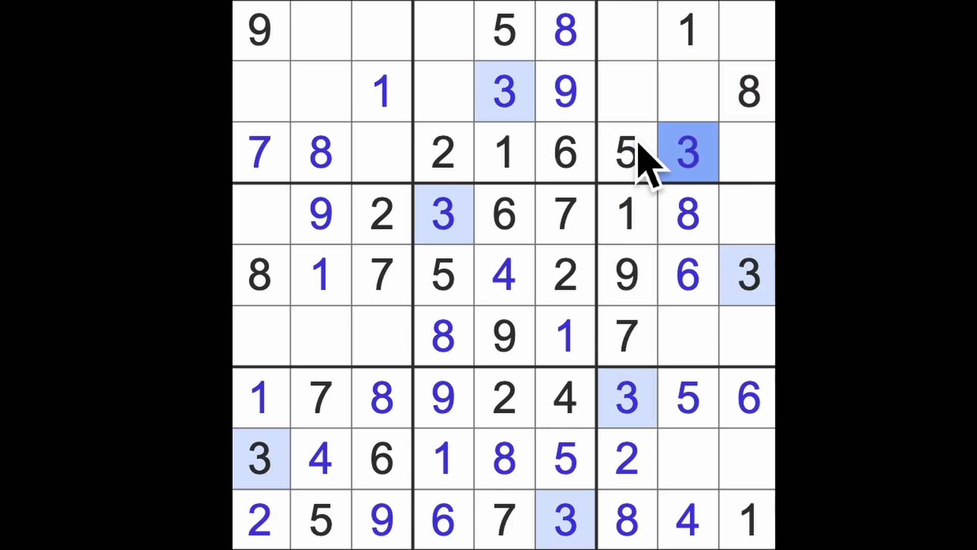
drag(260, 30, 748, 31)
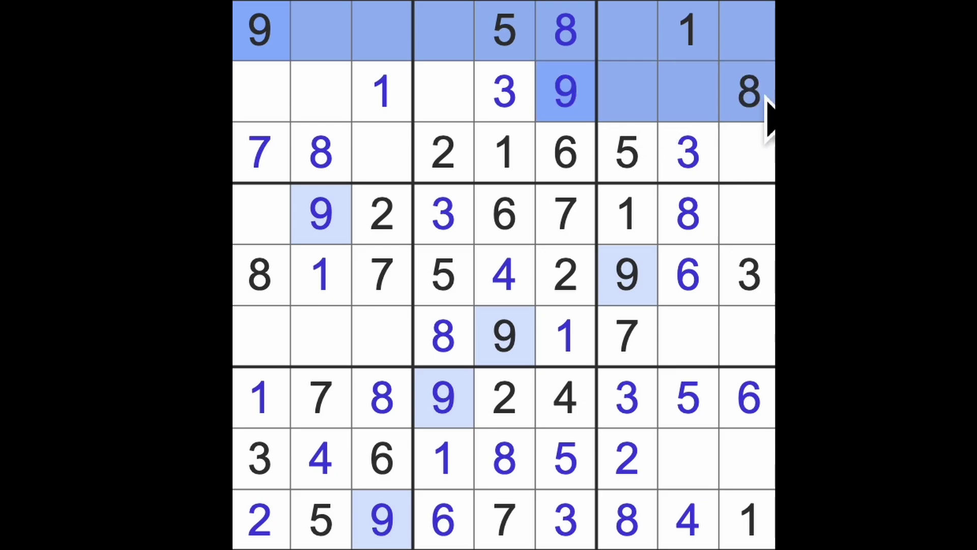
click(748, 153)
text(9)
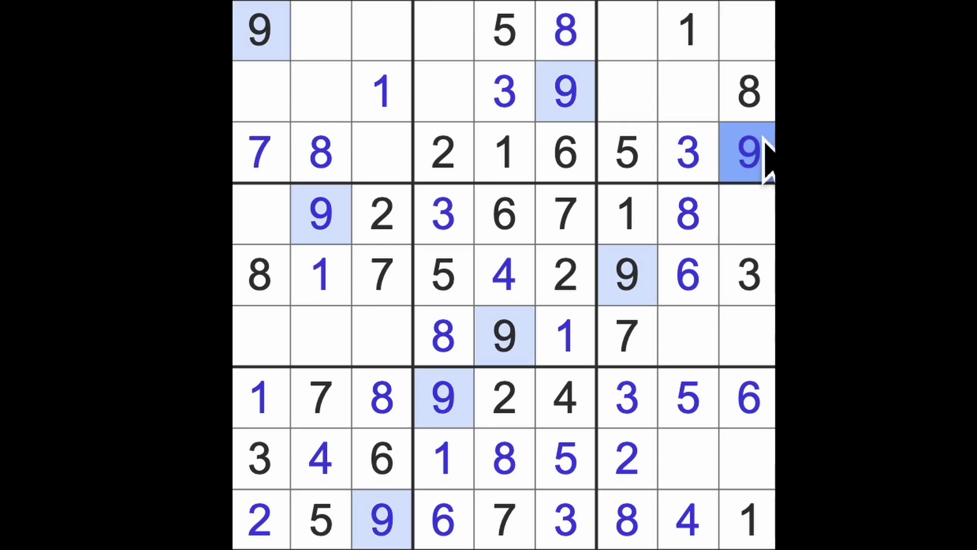
Fill row 8, columns 8 and 9, then check columns 7 and 9 to fill row 2, column 8.
click(687, 458)
text(9)
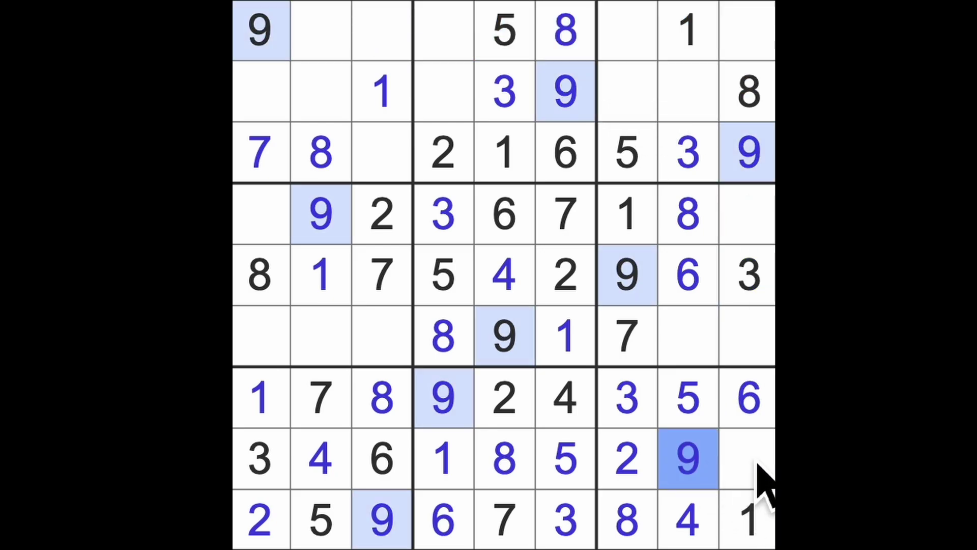
click(749, 458)
text(7)
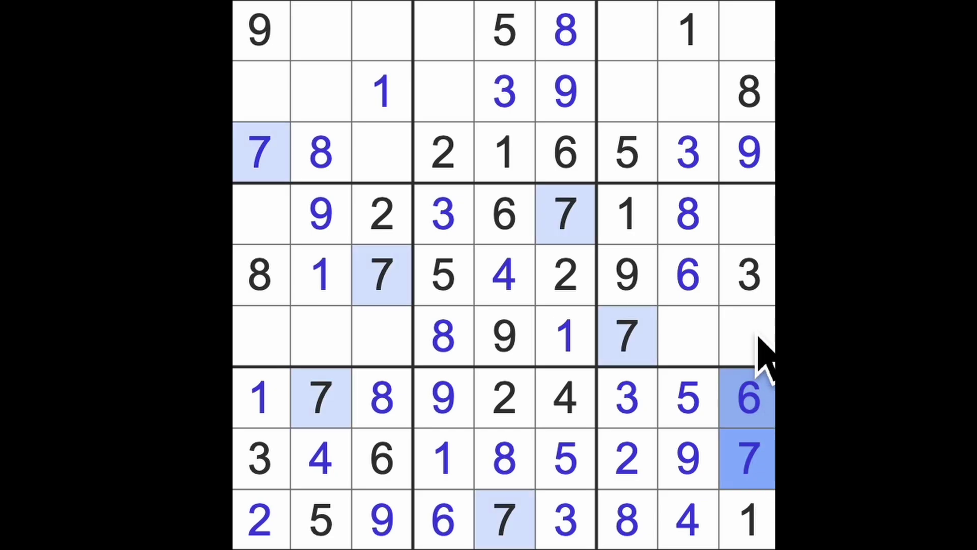
drag(748, 458, 749, 46)
drag(626, 337, 626, 30)
click(688, 92)
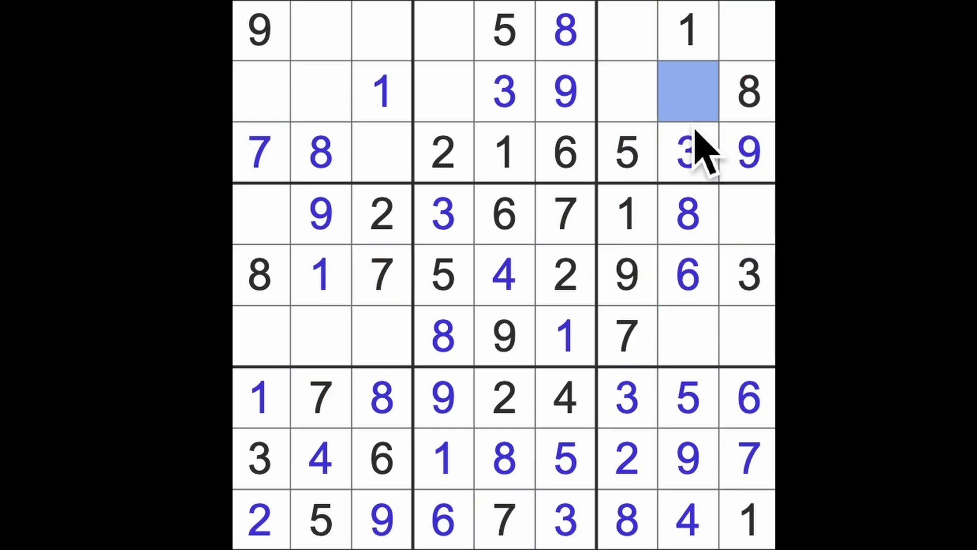
text(7)
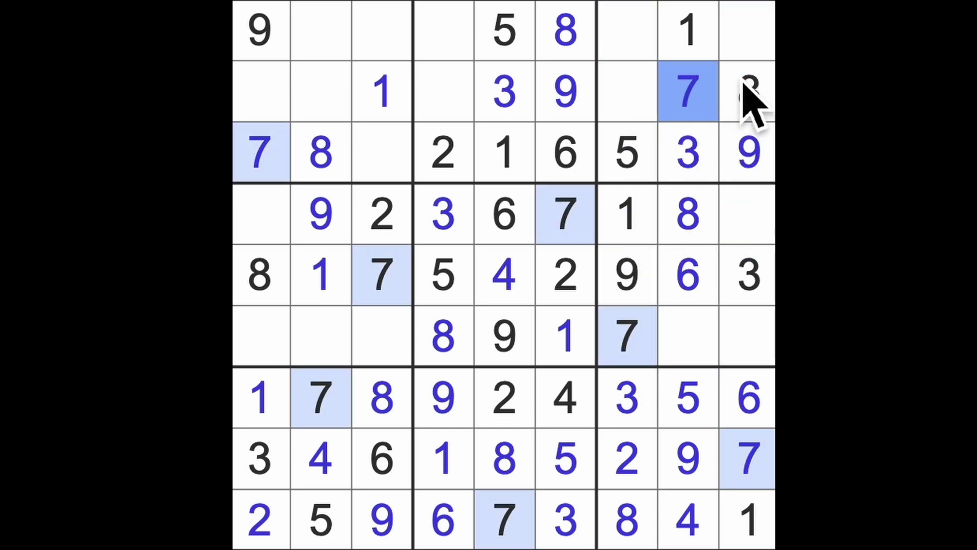
Place 2 in the top-right cell and 4 at row 3, column 3.
click(748, 30)
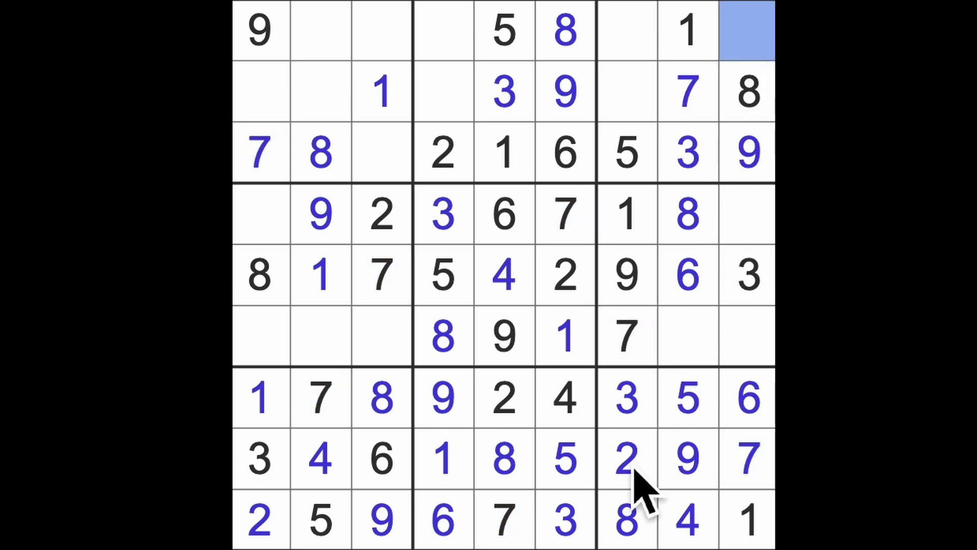
drag(627, 458, 642, 46)
click(744, 35)
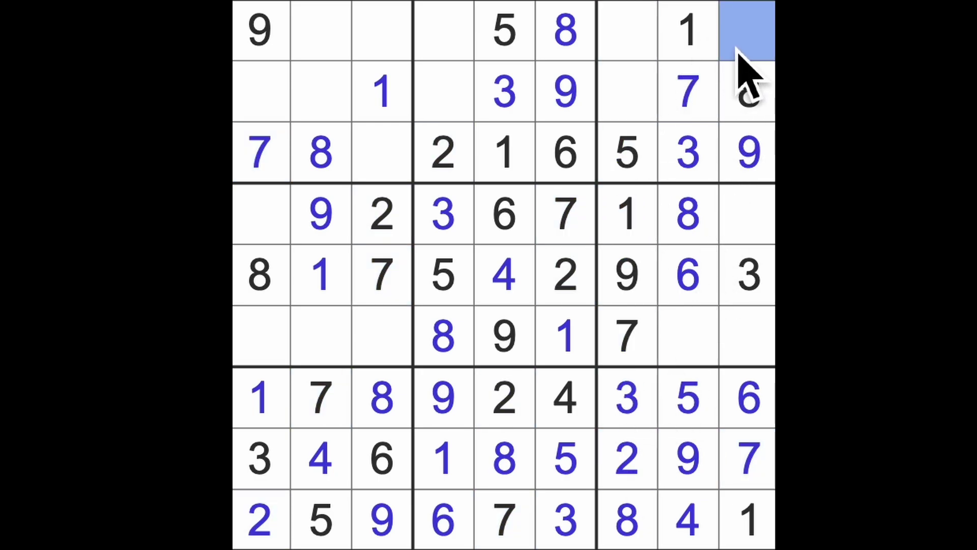
text(2)
drag(626, 100, 626, 31)
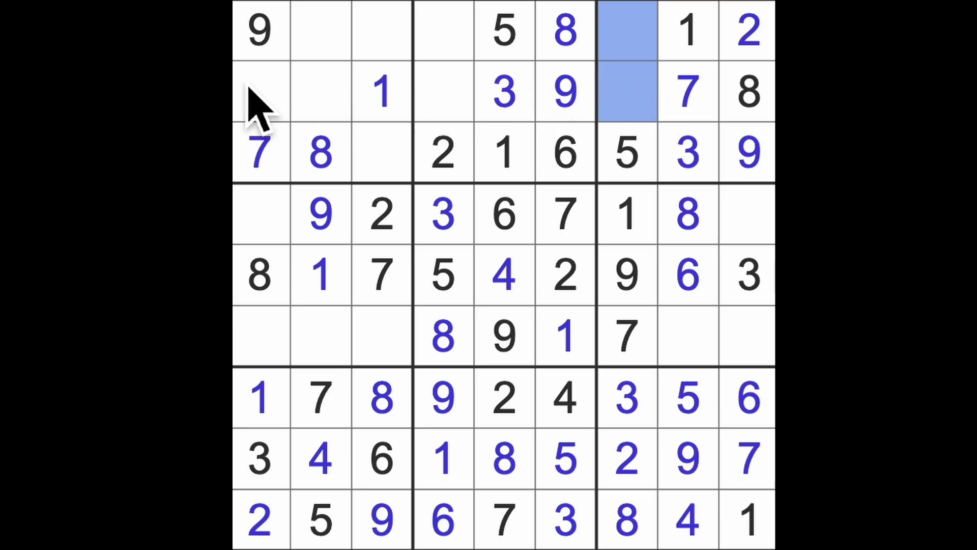
click(390, 164)
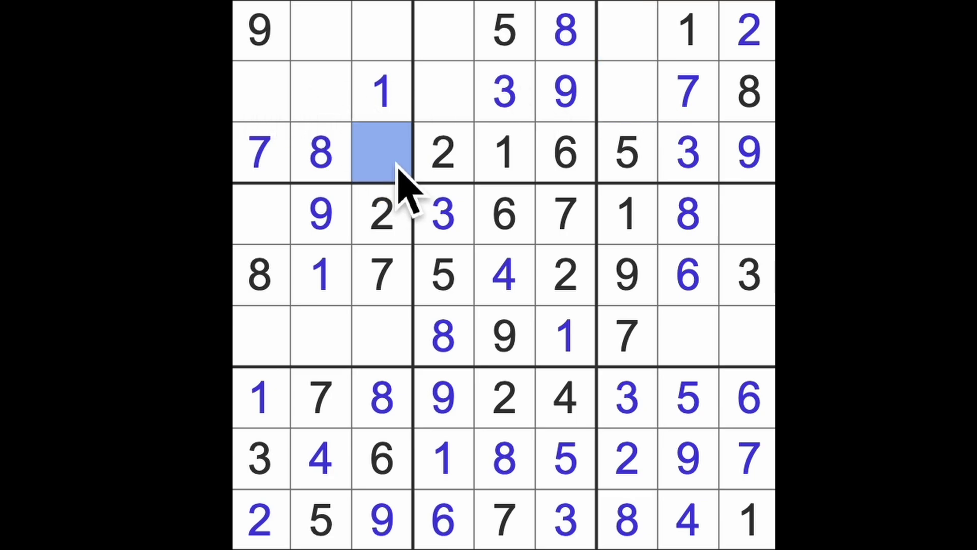
text(4)
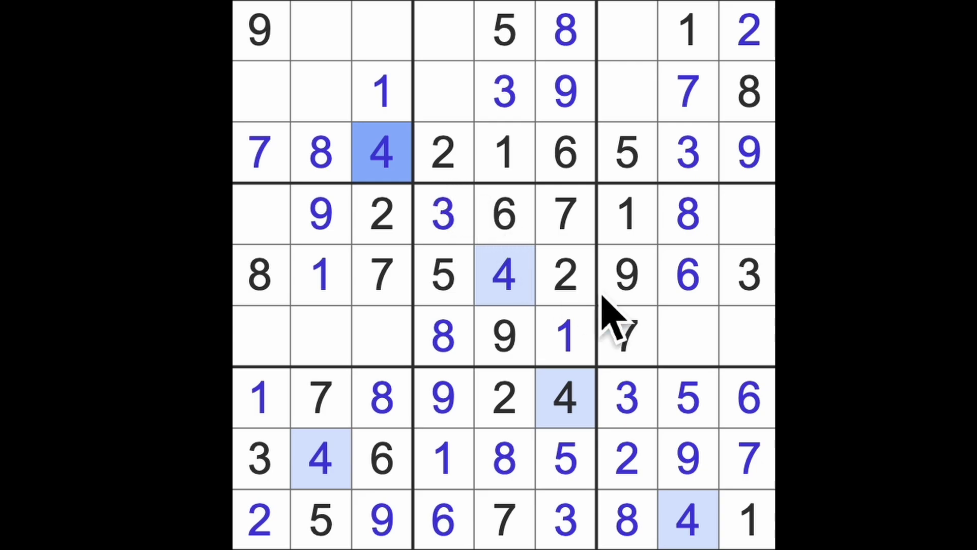
Put 2 at row 6, column 8, then probe the empty cells in rows 4 and 6.
click(690, 336)
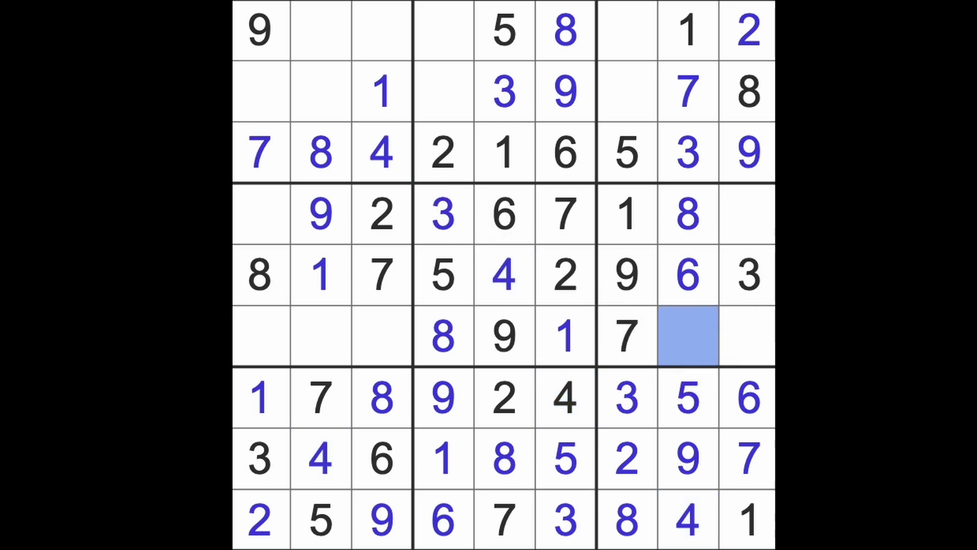
text(2)
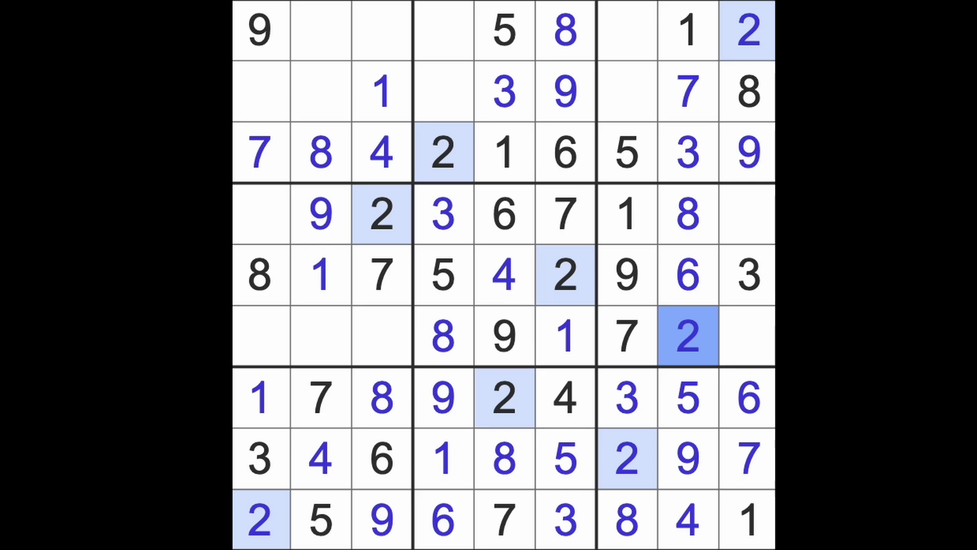
click(752, 218)
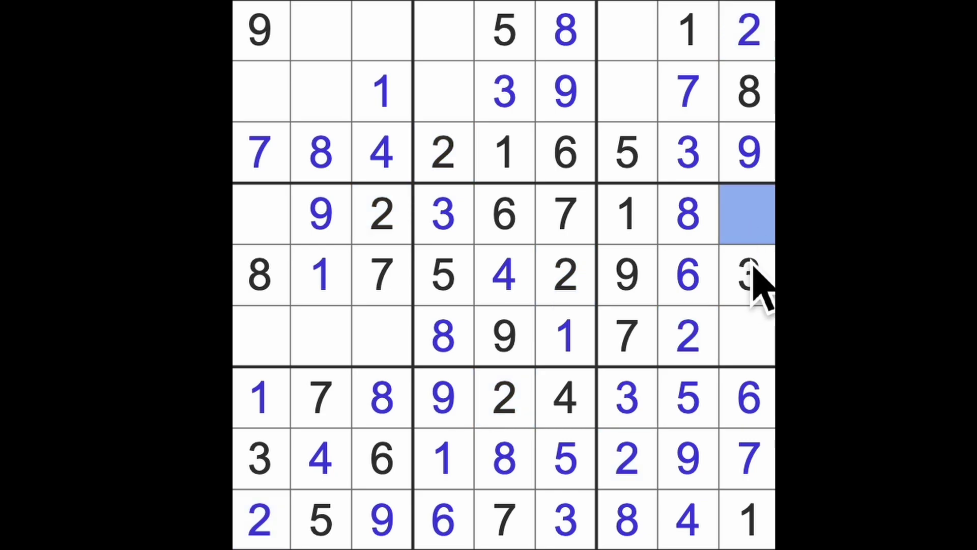
ctrl+click(756, 340)
ctrl+click(259, 214)
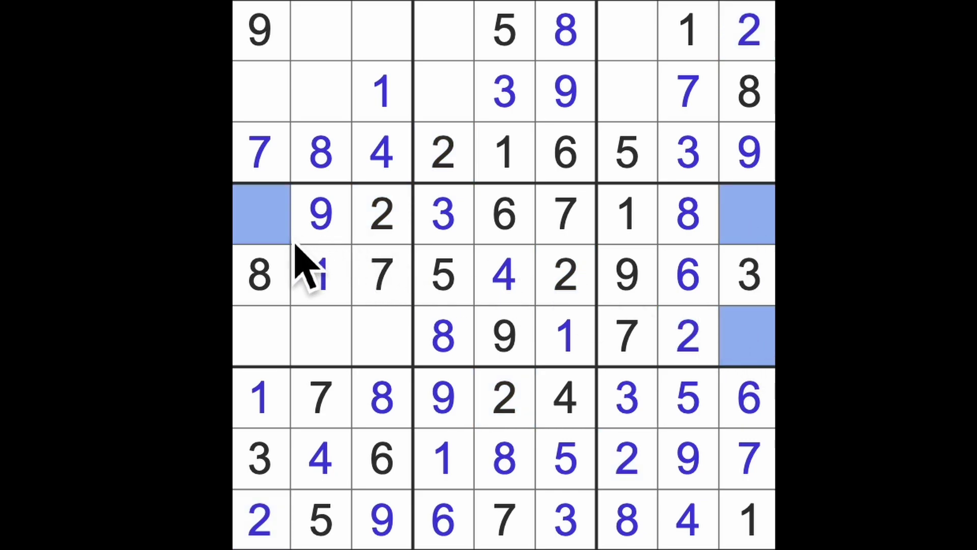
click(259, 336)
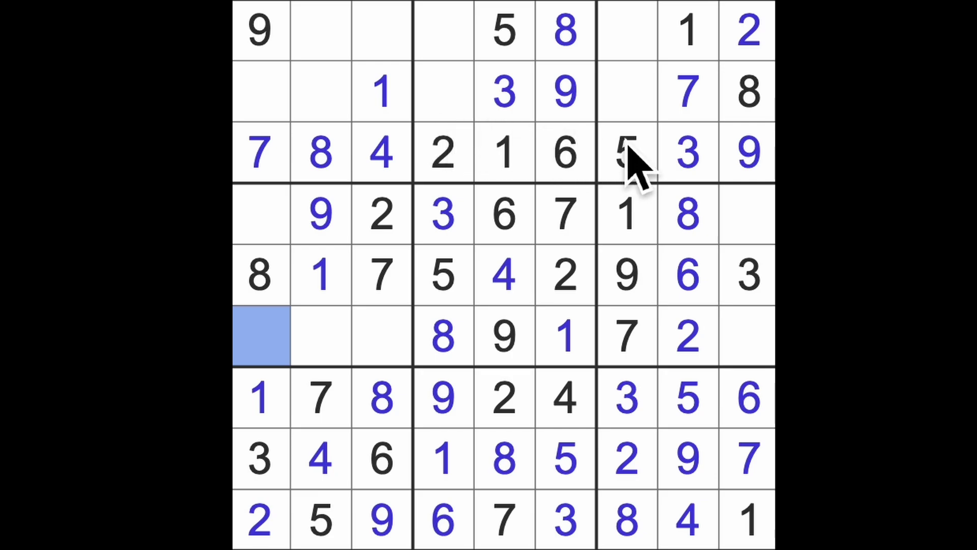
Fill rows 1 and 2 in columns 4 and 7 with 7, 4, 4 and 6.
drag(687, 93, 446, 96)
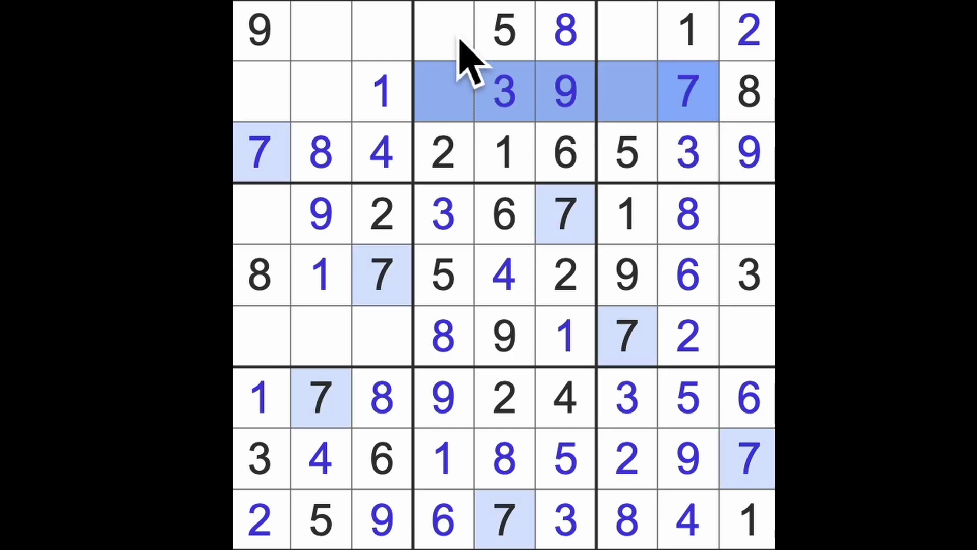
click(445, 31)
text(7)
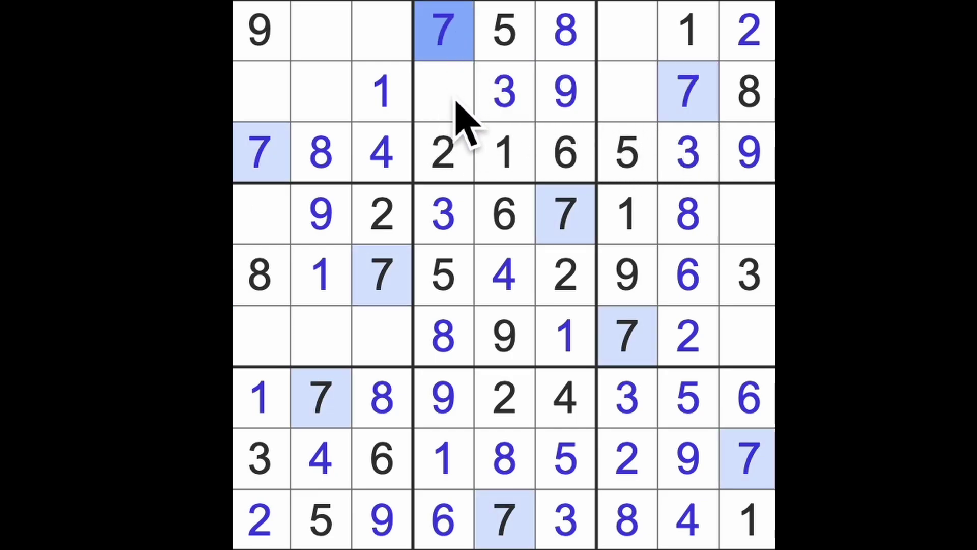
click(458, 114)
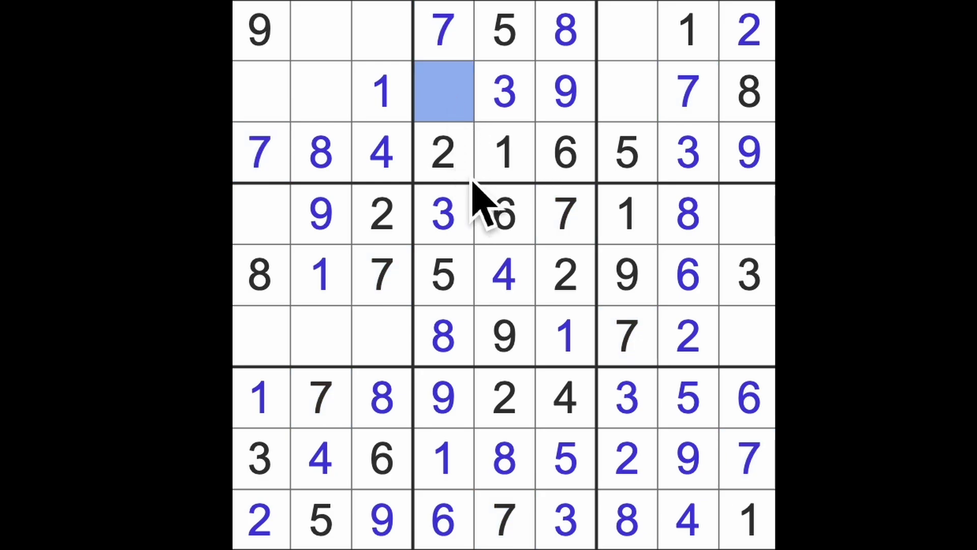
text(4)
drag(444, 92, 626, 100)
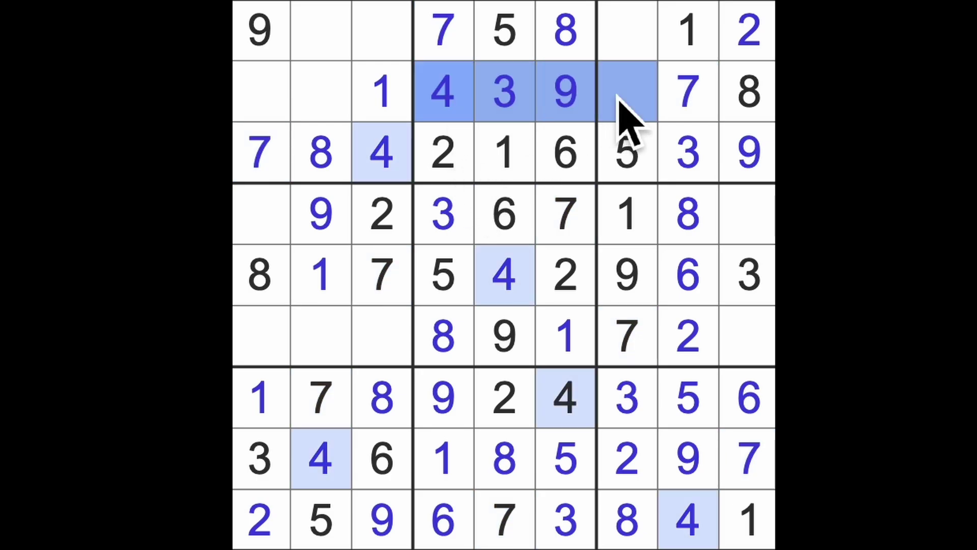
click(628, 31)
text(4)
click(627, 92)
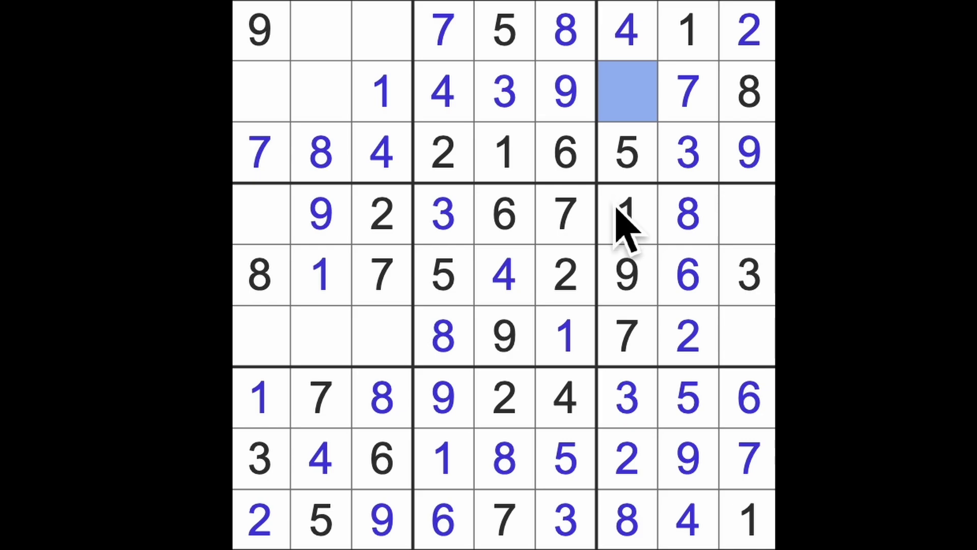
text(6)
Put 6 and 3 in row 1, columns 2 and 3, and 5 at row 6, column 3.
drag(628, 92, 258, 100)
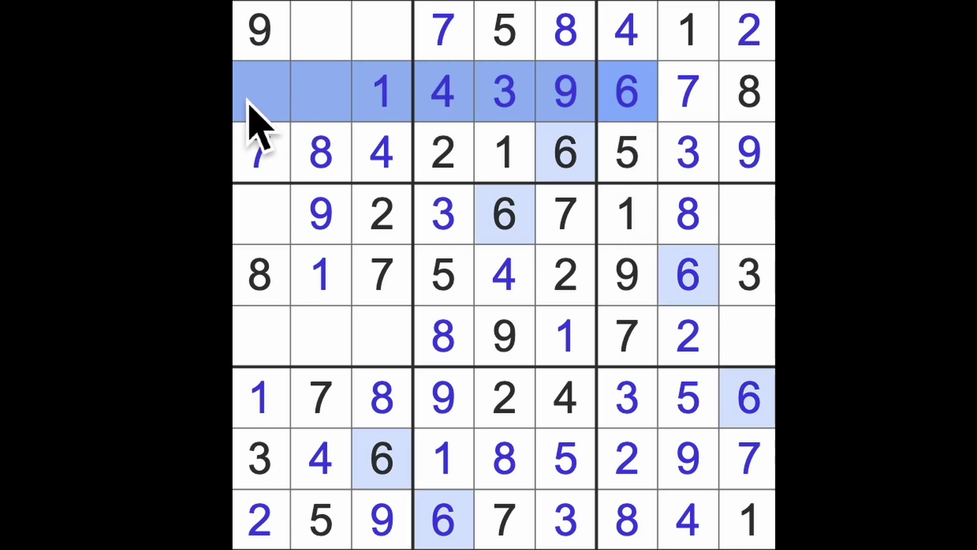
drag(382, 458, 397, 46)
click(344, 38)
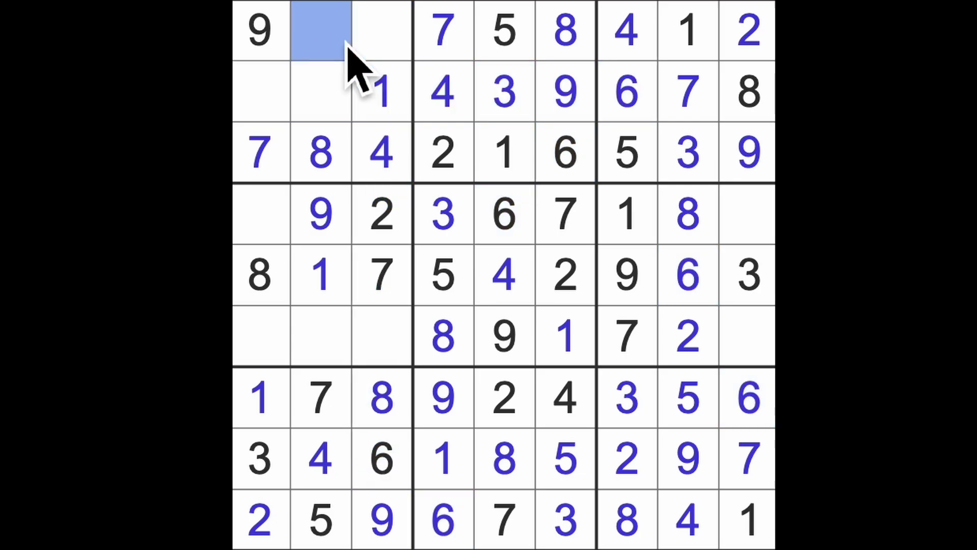
text(6)
click(382, 31)
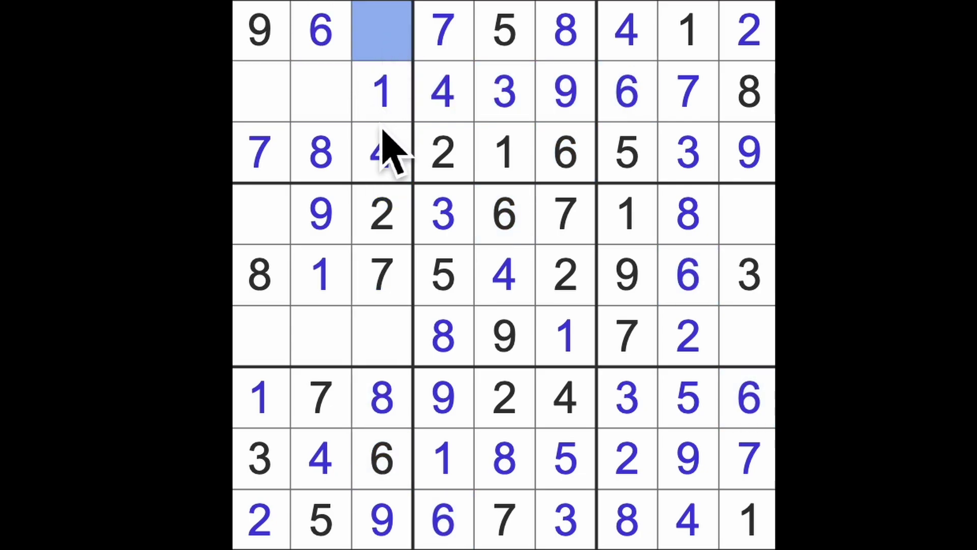
text(3)
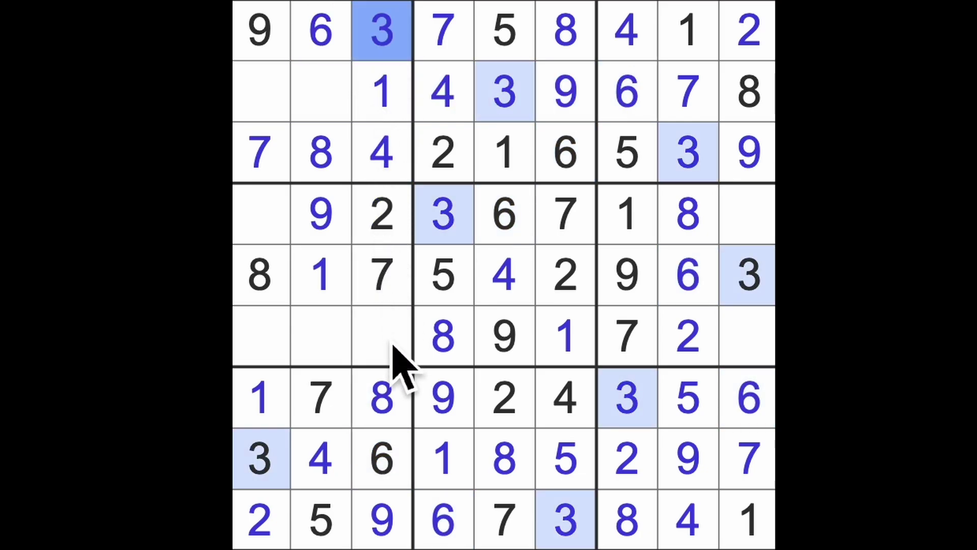
click(404, 336)
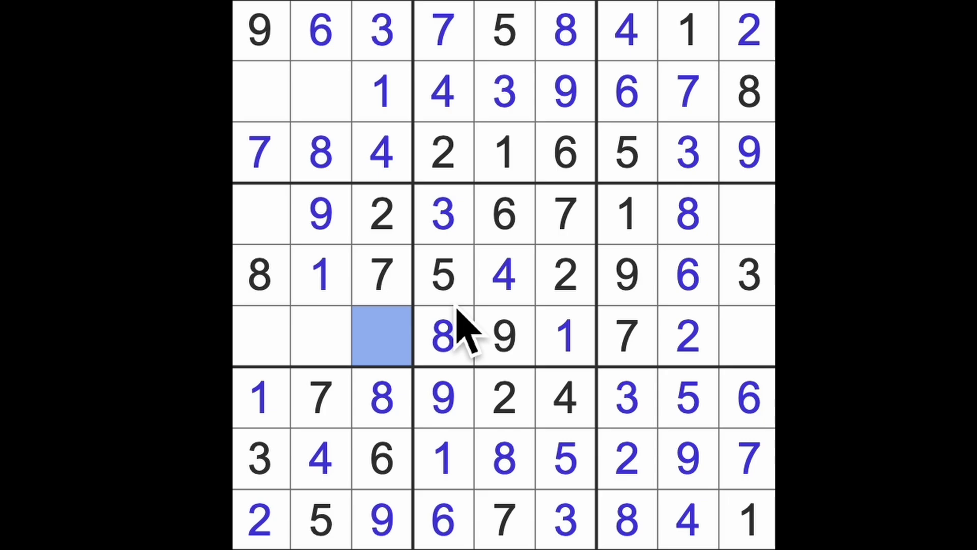
text(5)
Place 5 and 4 in column 9, rows 4 and 6, and 4 at row 4, column 1.
drag(443, 336, 748, 336)
click(749, 213)
text(5)
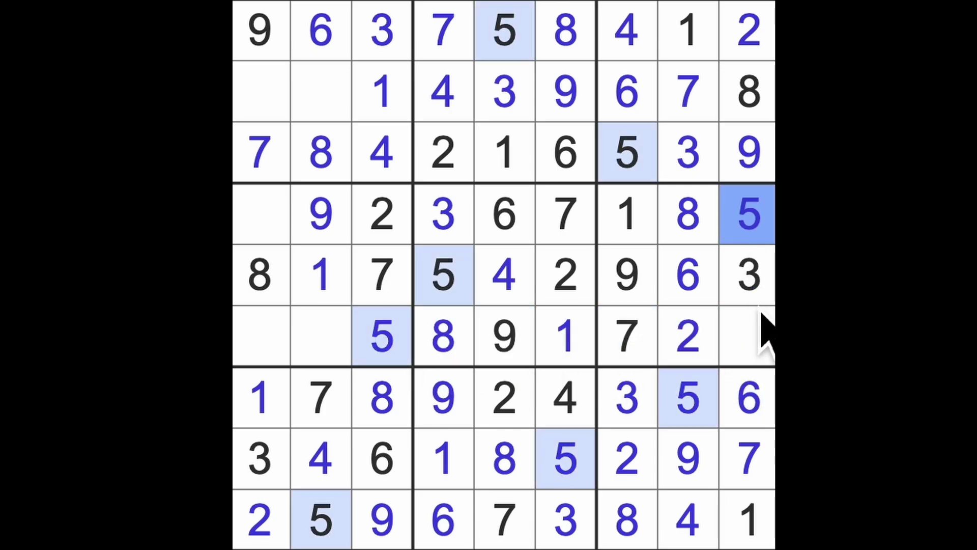
click(748, 336)
text(4)
drag(749, 336, 317, 359)
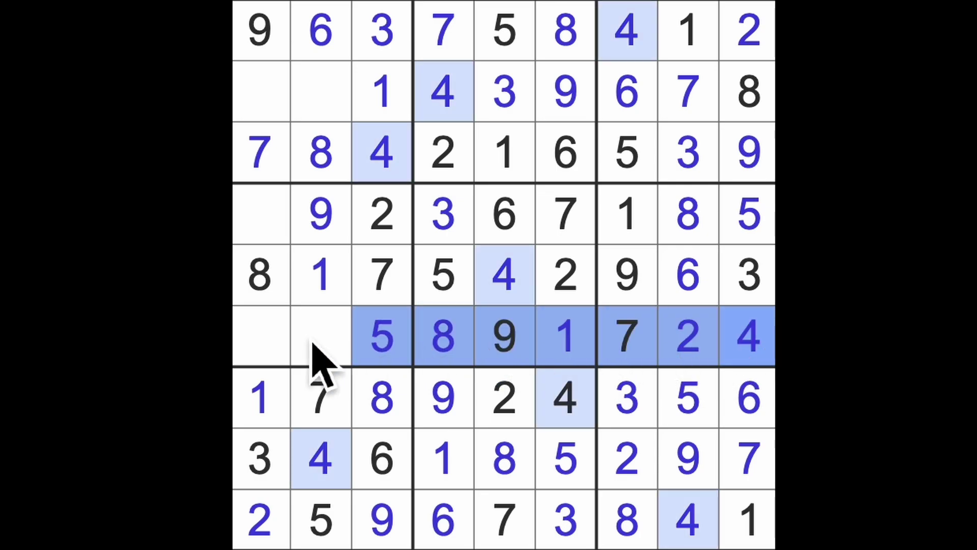
click(260, 214)
text(4)
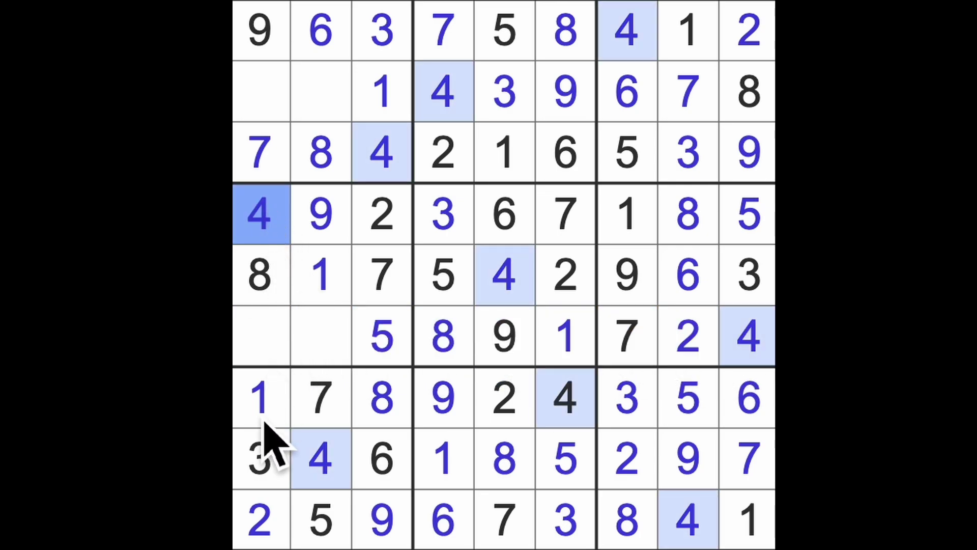
Finish with 3 and 6 in row 6, then 2 and 5 in row 2, columns 2 and 1.
click(260, 458)
click(321, 336)
text(3)
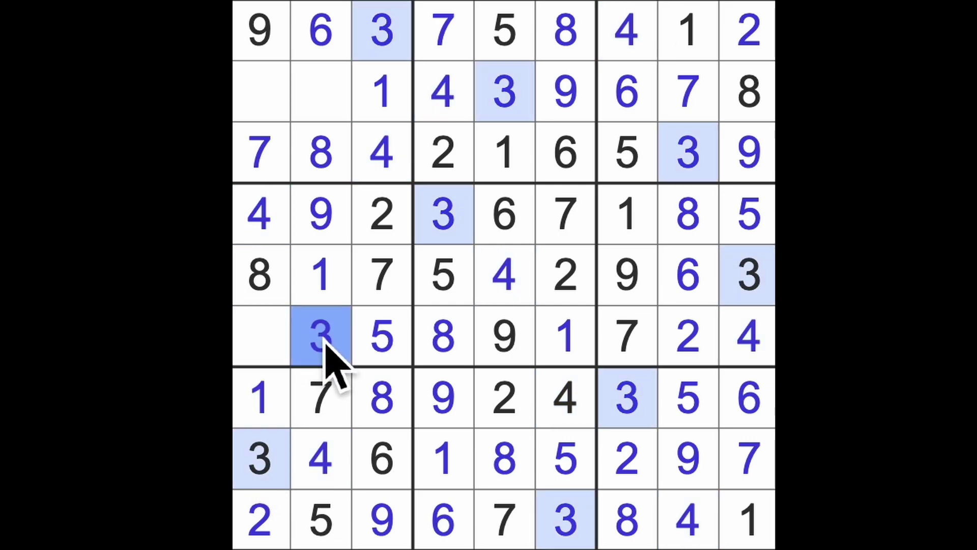
click(271, 344)
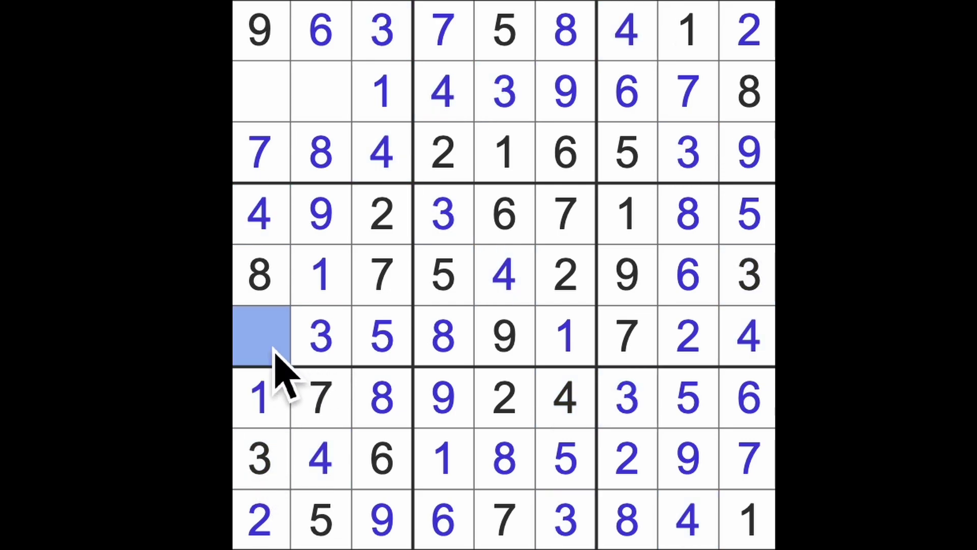
text(6)
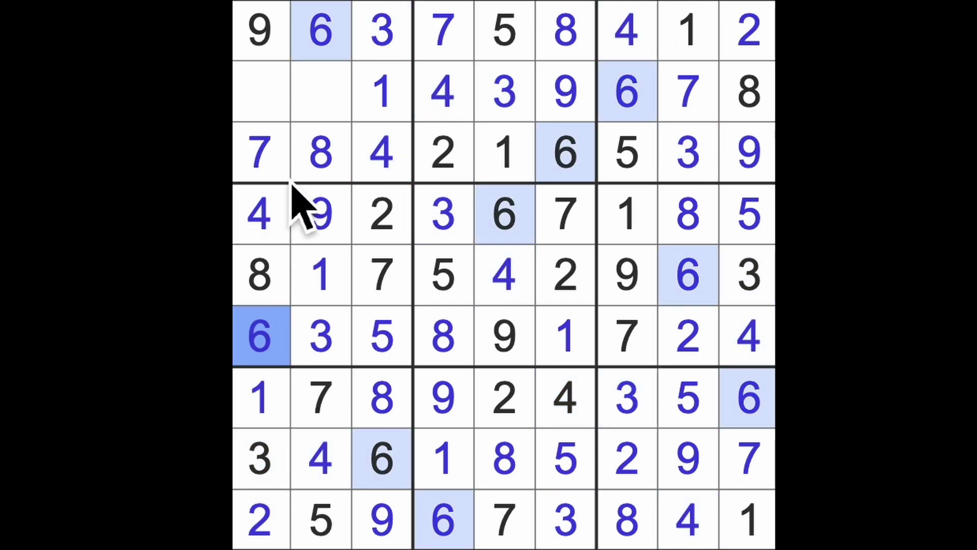
click(320, 99)
text(2)
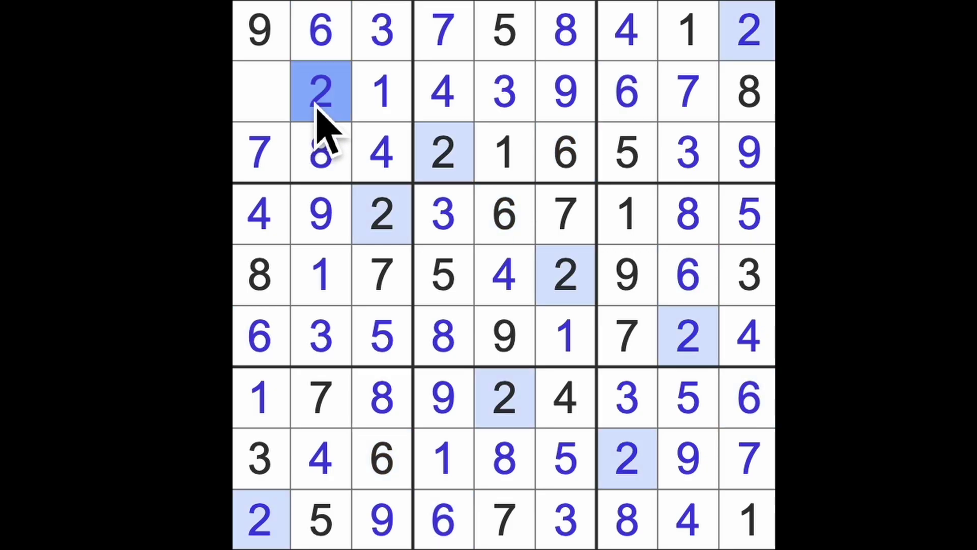
click(260, 122)
text(5)
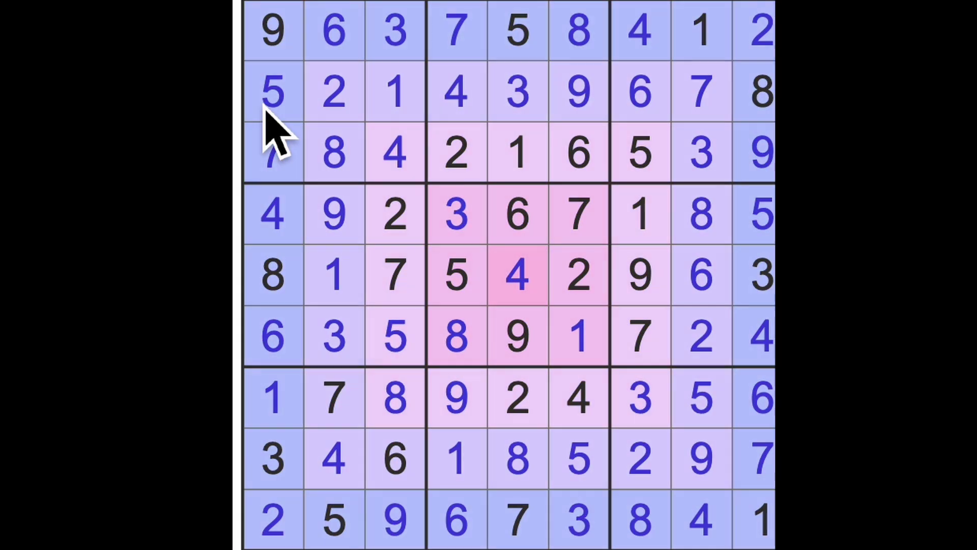